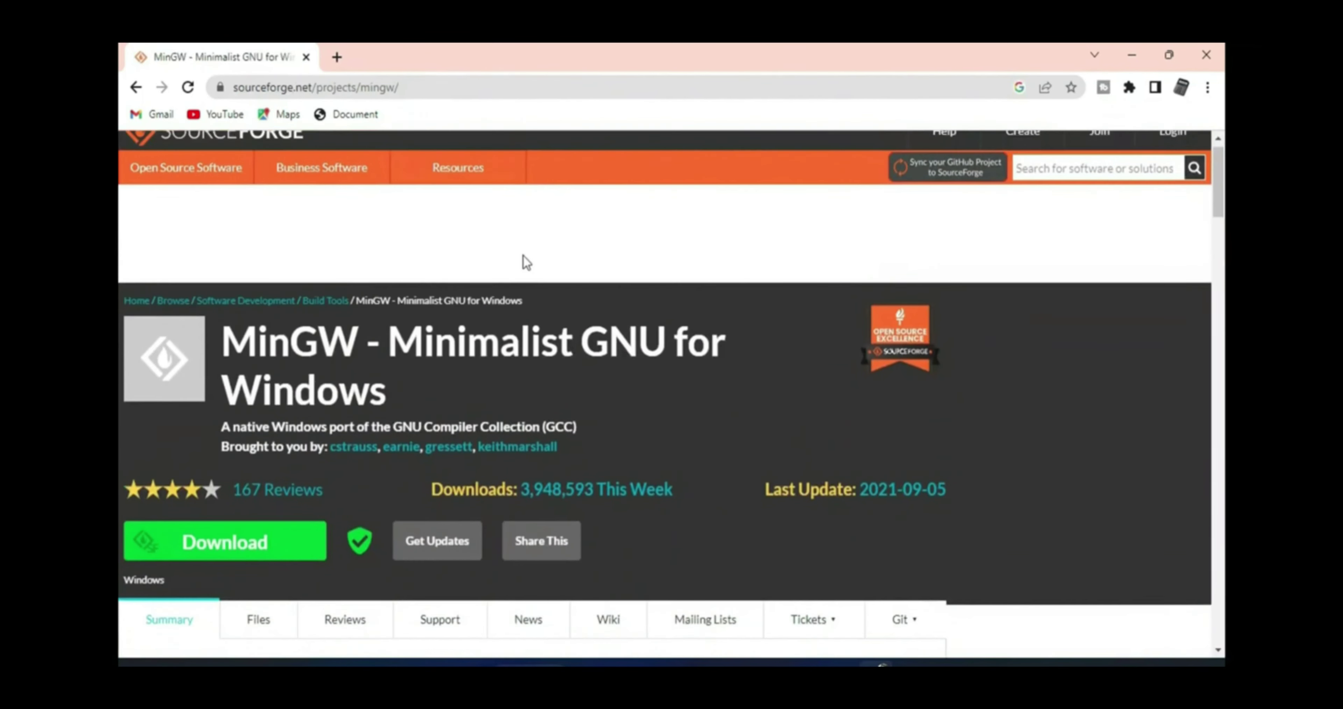
- Download the latest version of MinGW, mingw-get-setup.exe, from the project's files page
drag(412, 367, 680, 375)
click(681, 325)
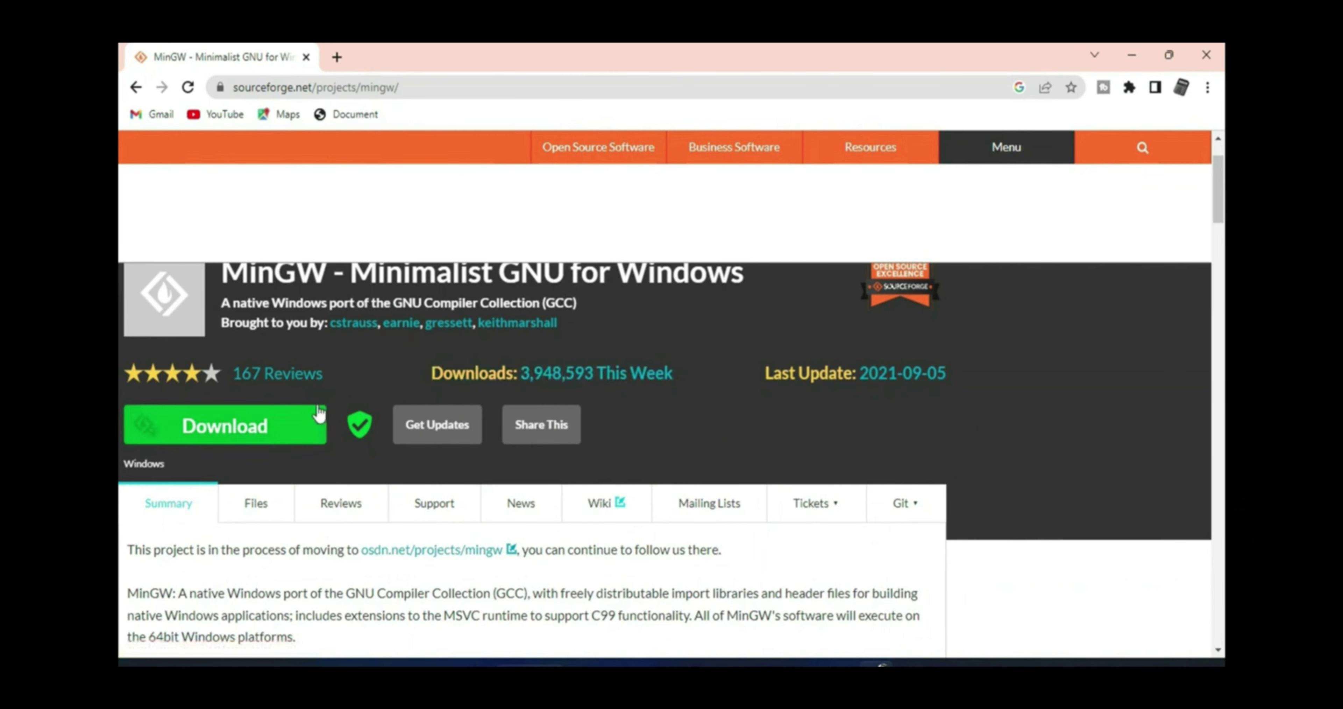
scroll(230, 357, down, 3)
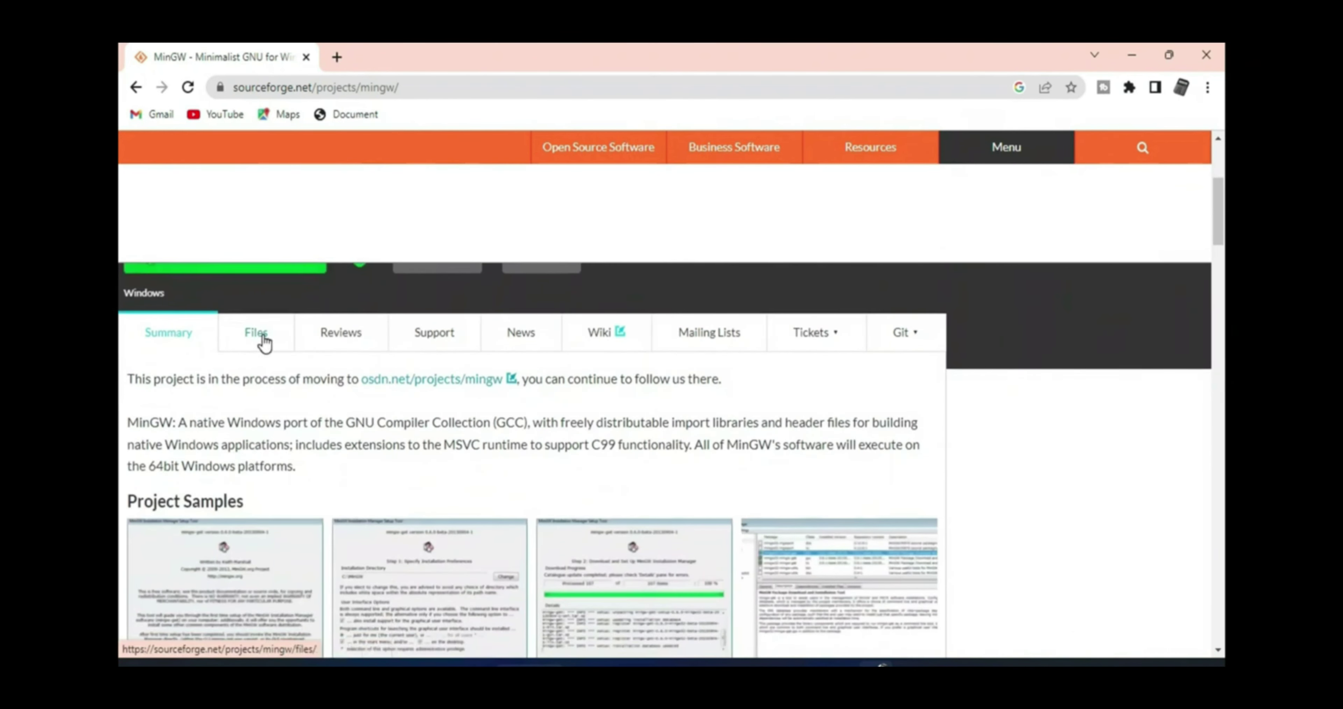
click(257, 334)
scroll(166, 342, down, 5)
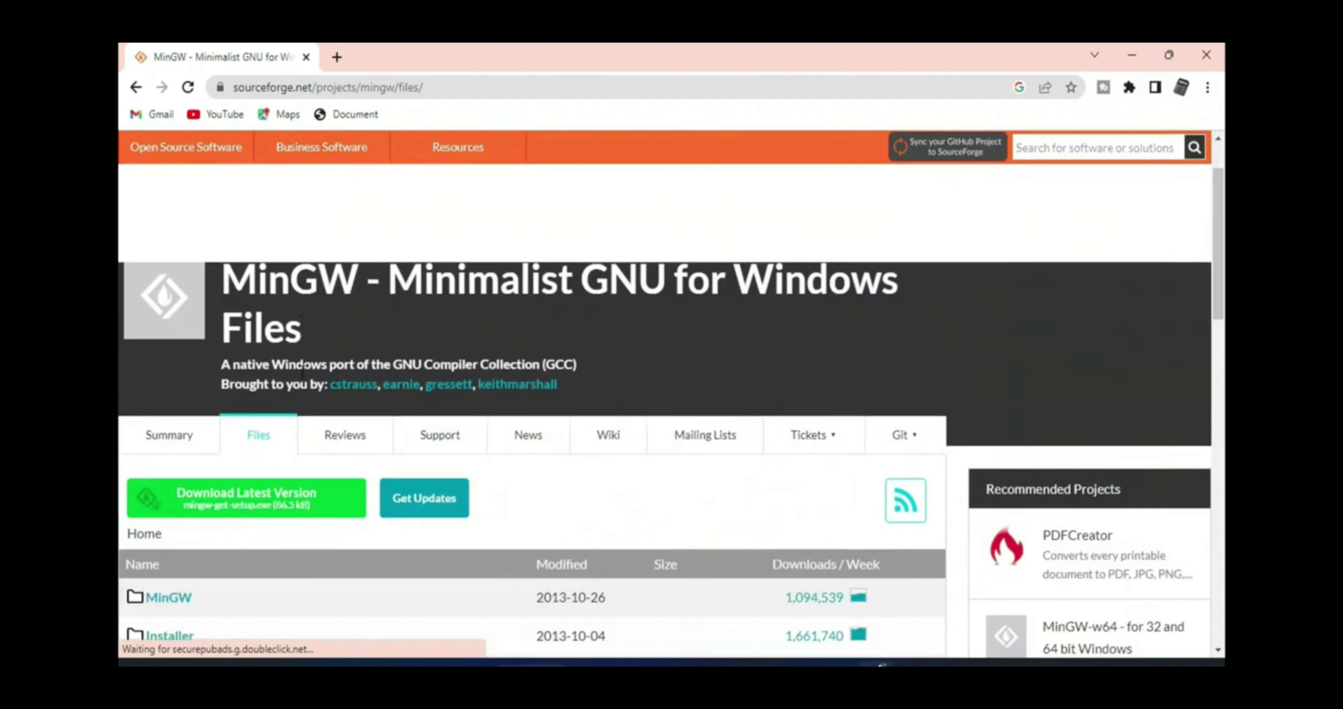
click(167, 339)
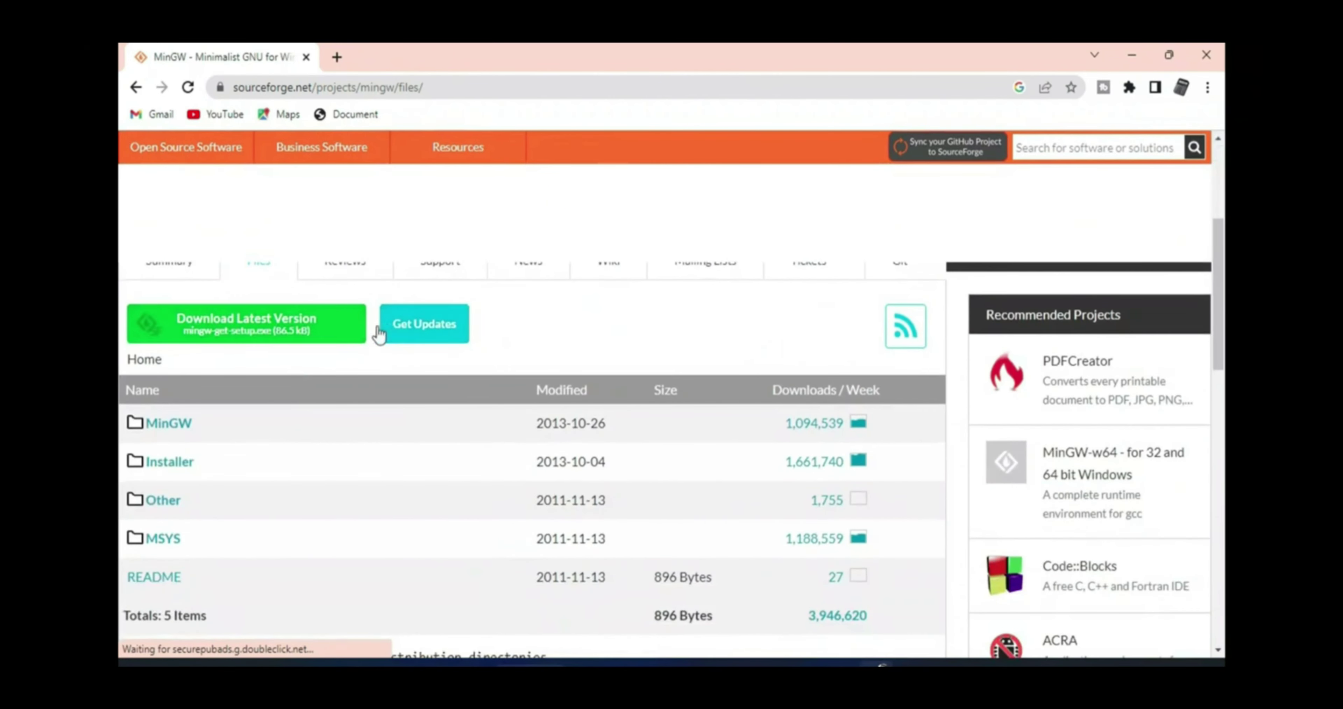
click(290, 333)
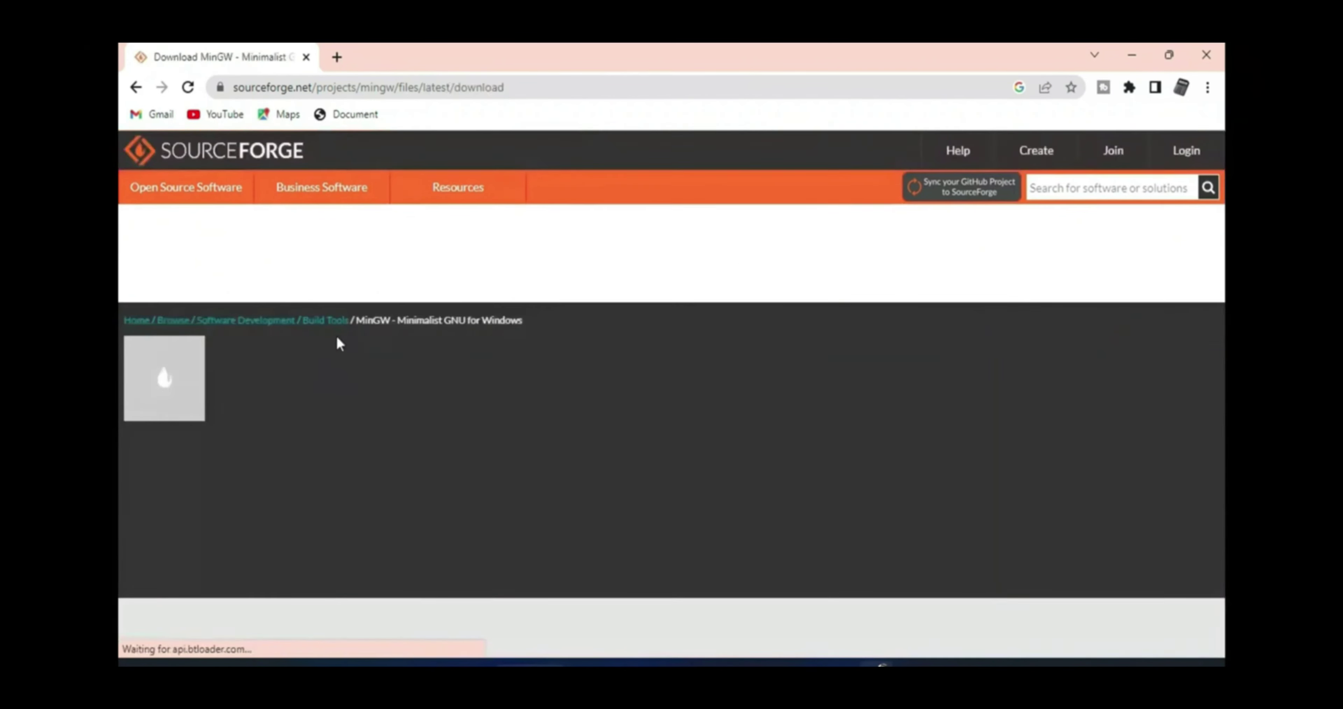
scroll(459, 434, down, 4)
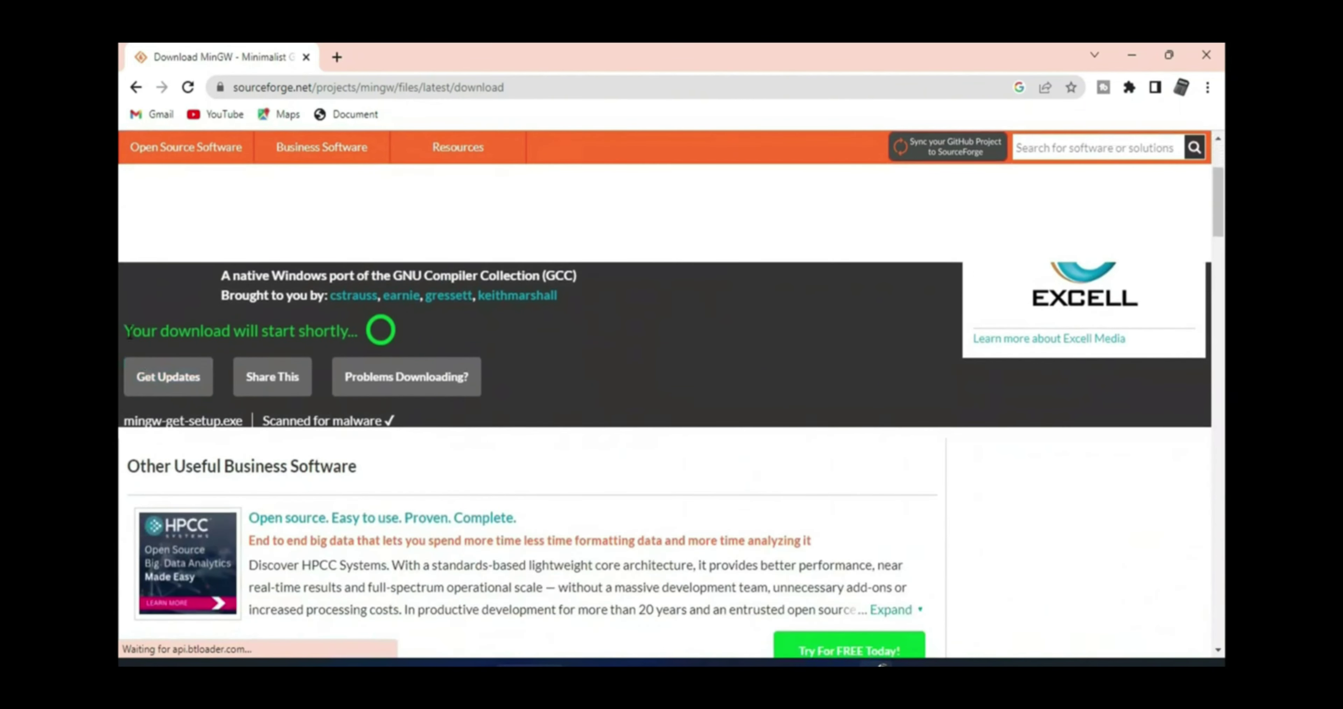
scroll(334, 327, down, 1)
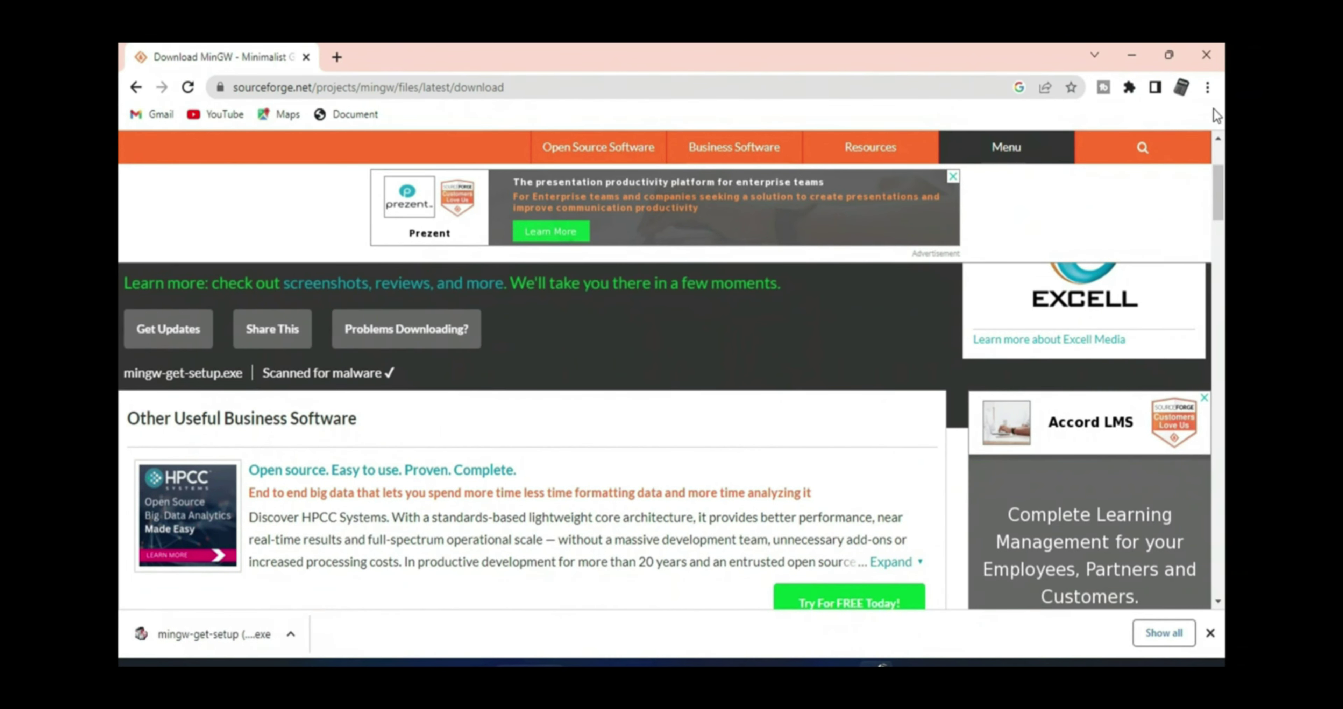
- Show the downloaded mingw-get-setup (1).exe in its folder, and close the folder and browser windows
click(1208, 88)
click(1100, 205)
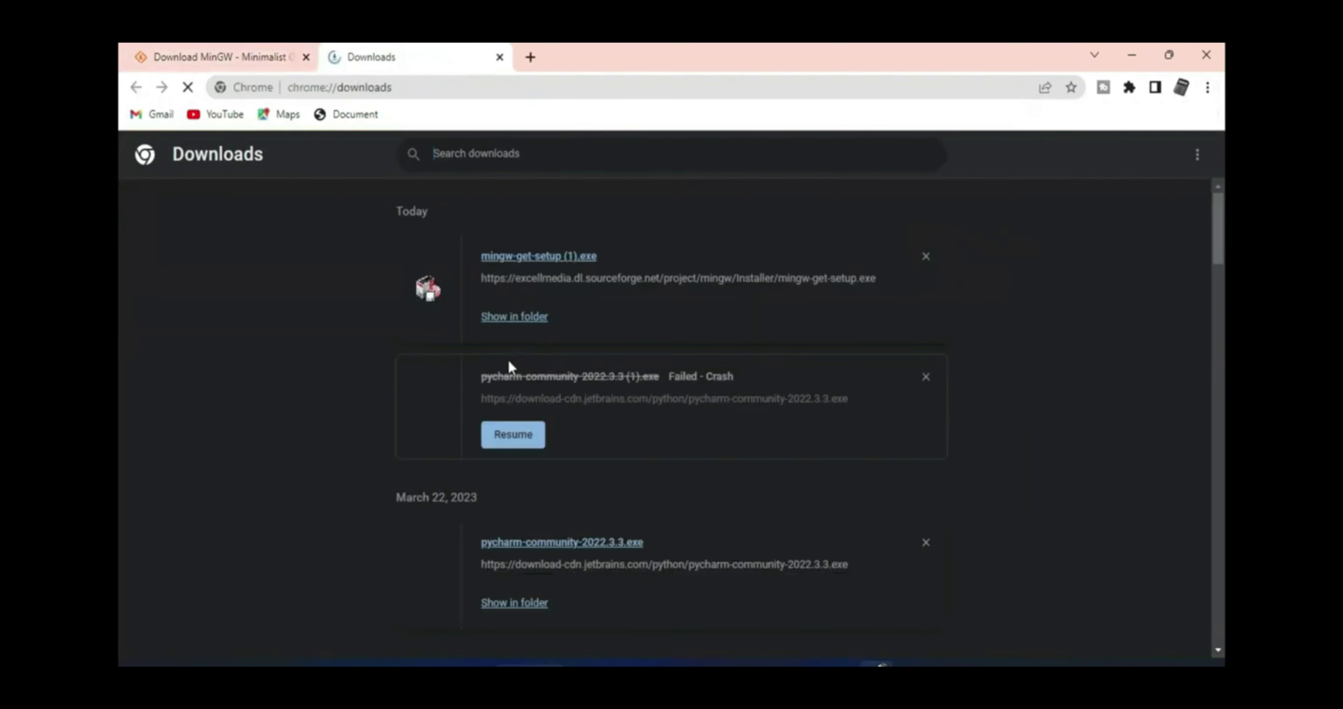
click(521, 317)
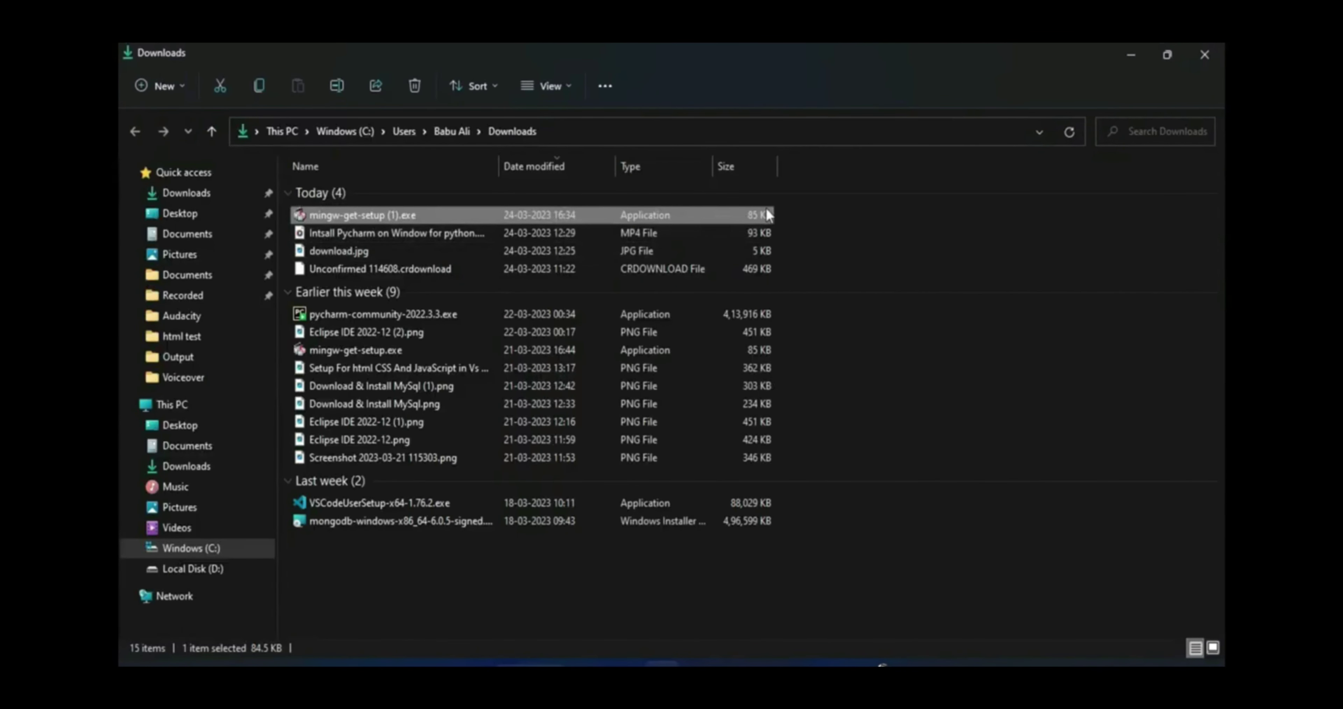
click(1205, 55)
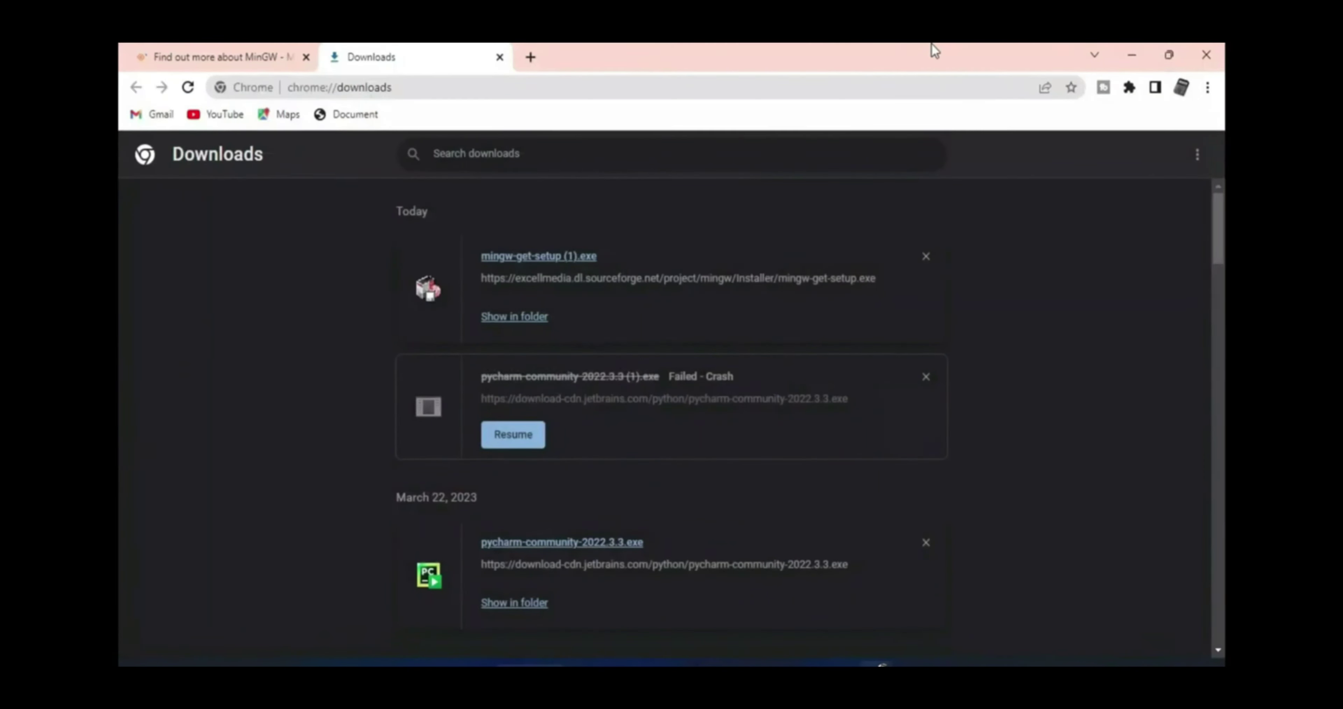
click(1205, 54)
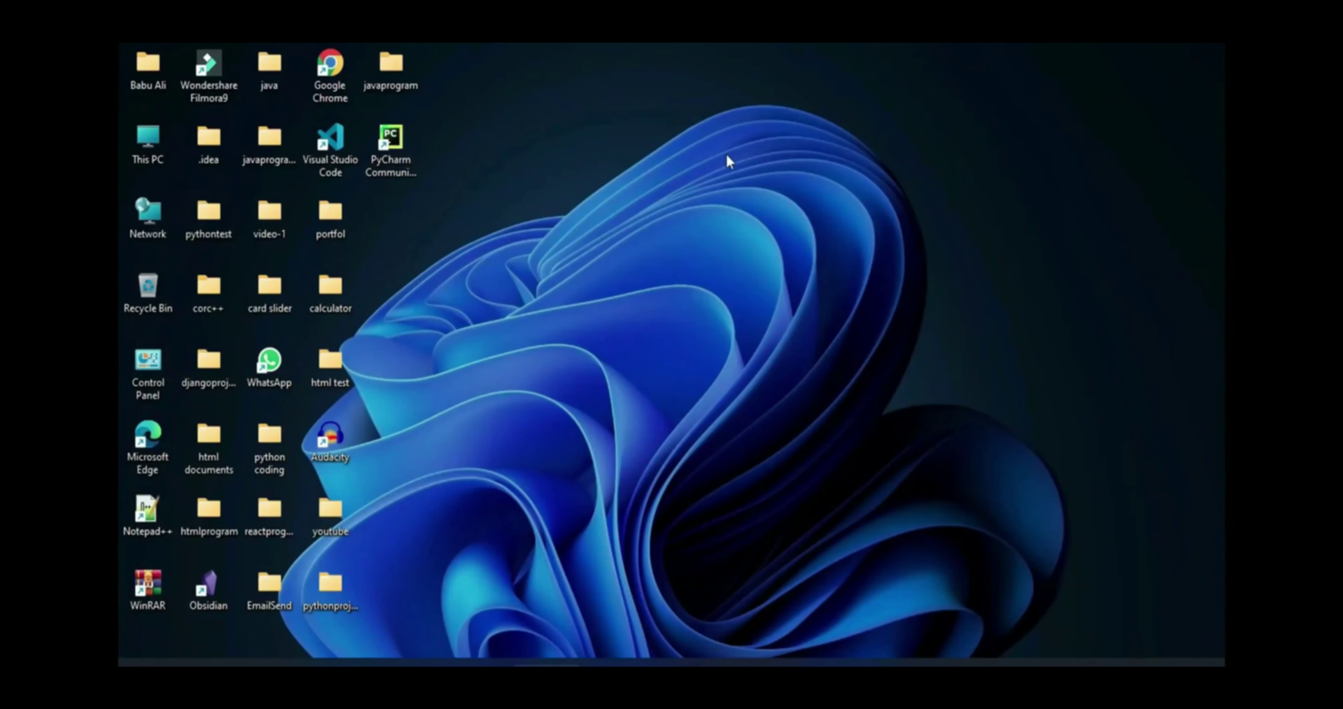
- Refresh the desktop and launch mingw-get-setup (1).exe from the Downloads folder
right_click(641, 152)
click(694, 223)
key(super+e)
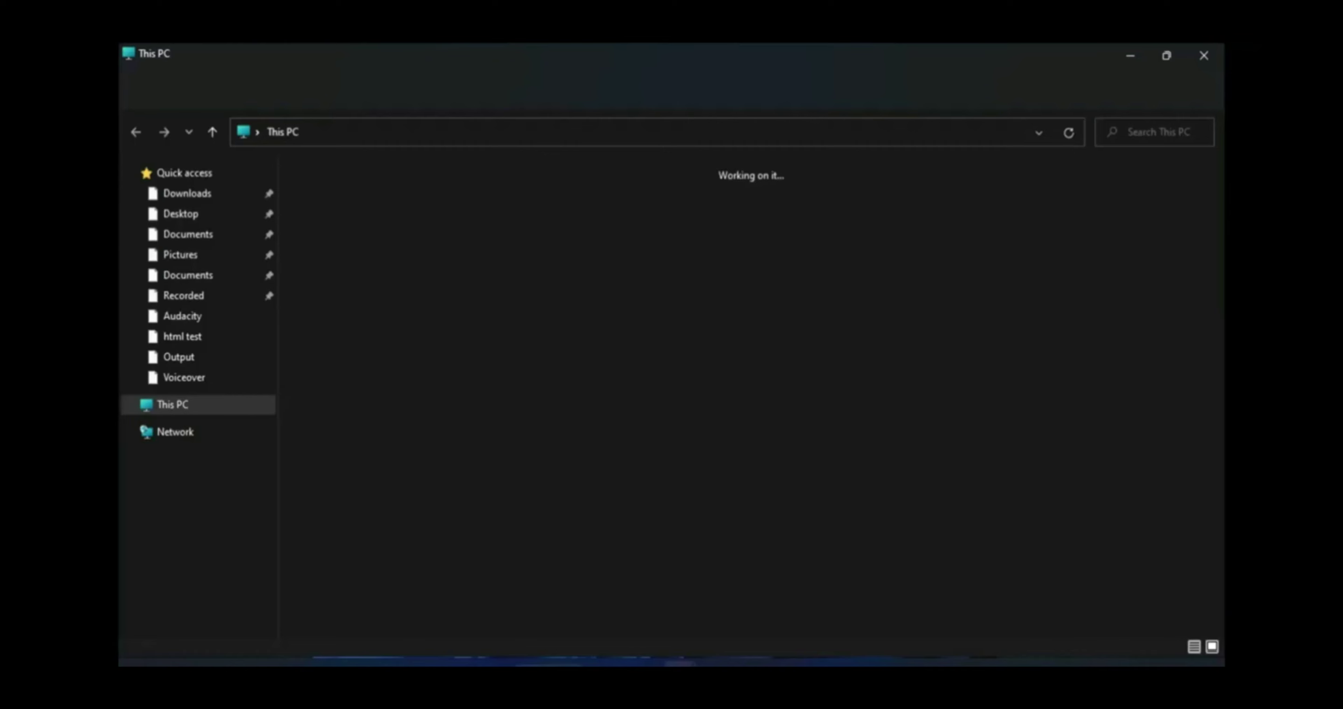
click(255, 194)
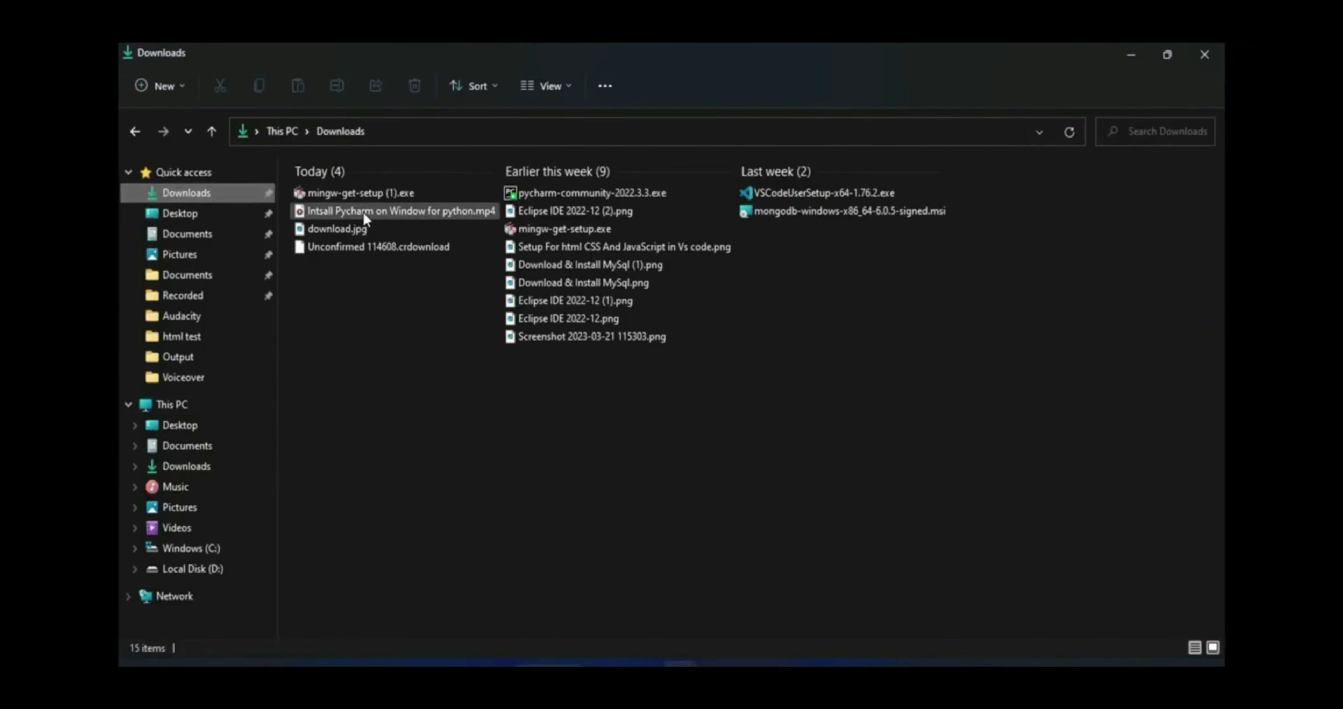
double_click(387, 194)
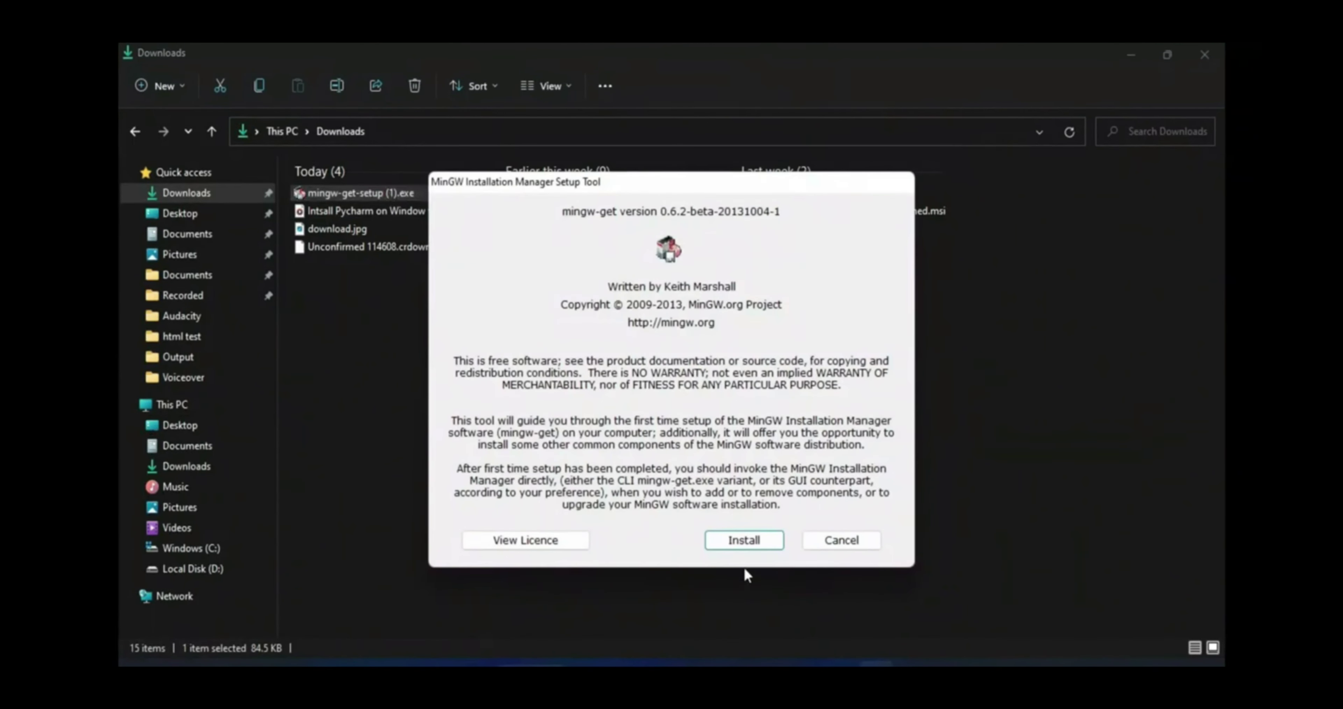
- Install the MinGW Installation Manager in C:\MinGW with the default preferences and continue to the package manager
click(732, 541)
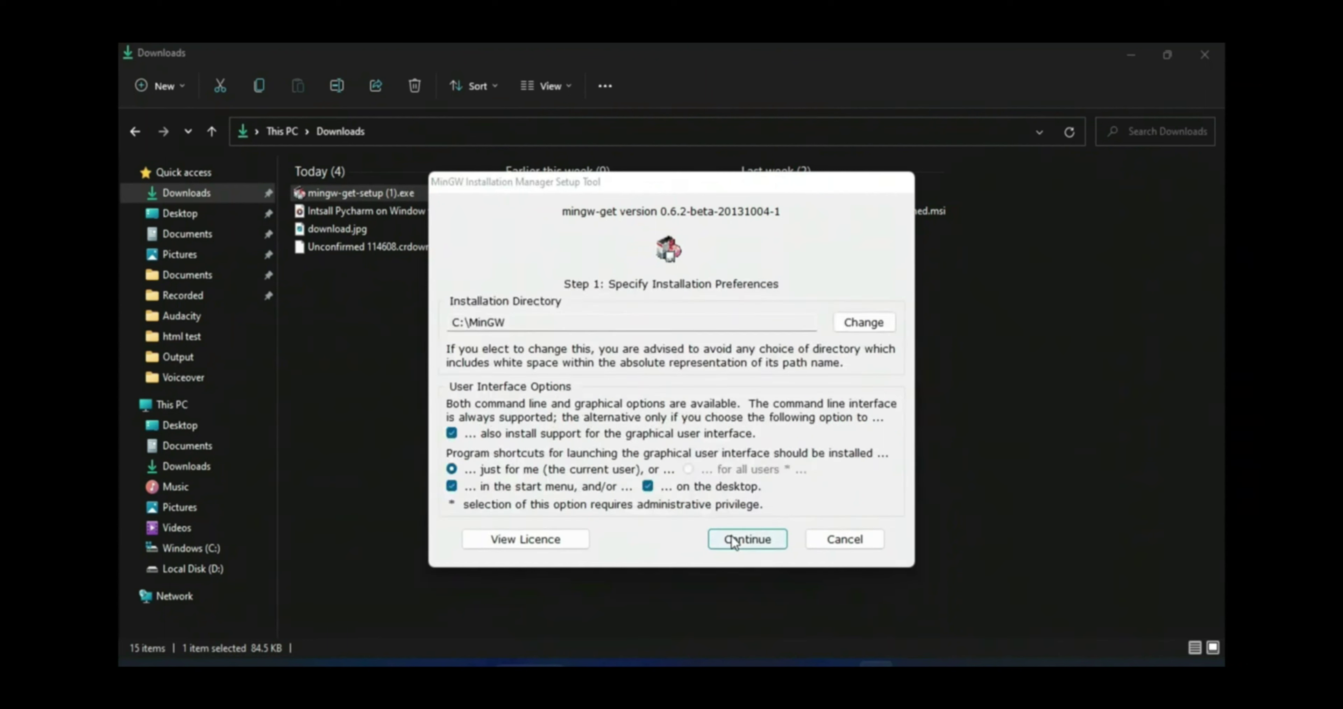
click(750, 535)
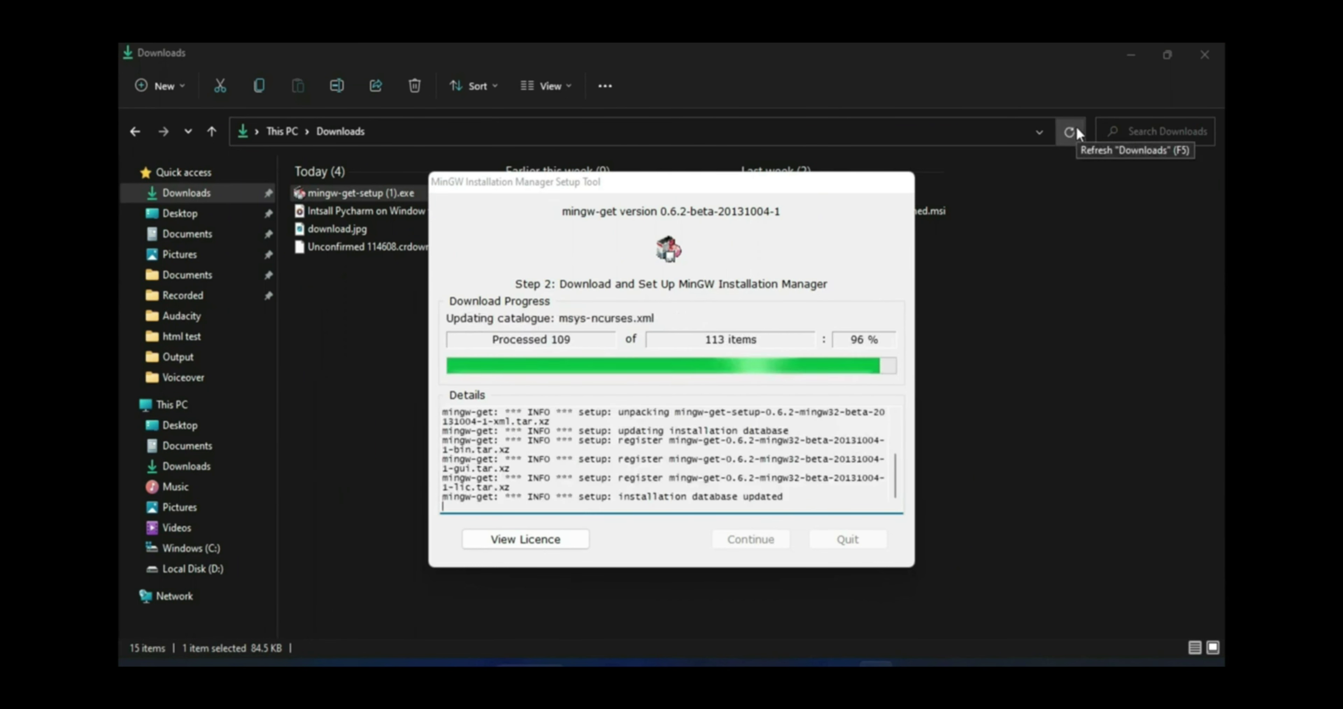
click(750, 539)
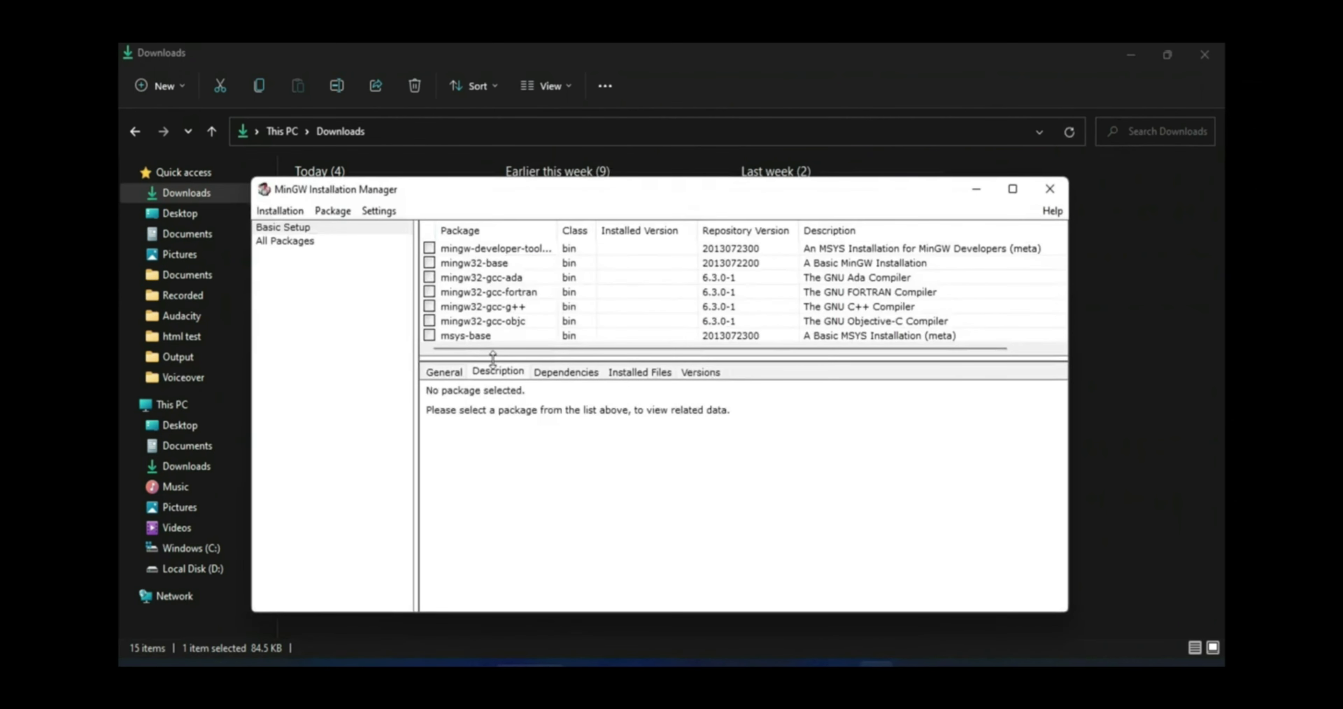
- Maximize the Installation Manager and mark the MinGW developer toolkit and mingw32-base packages for installation
click(1013, 188)
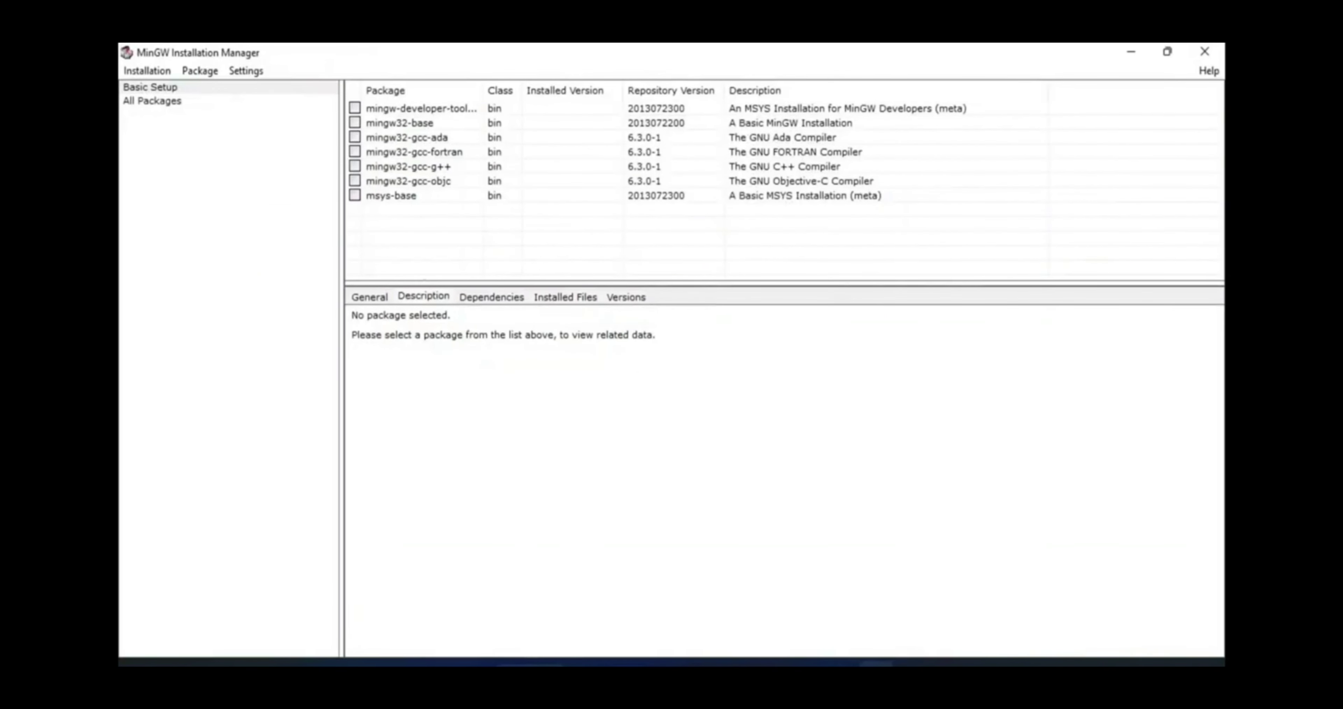
click(355, 108)
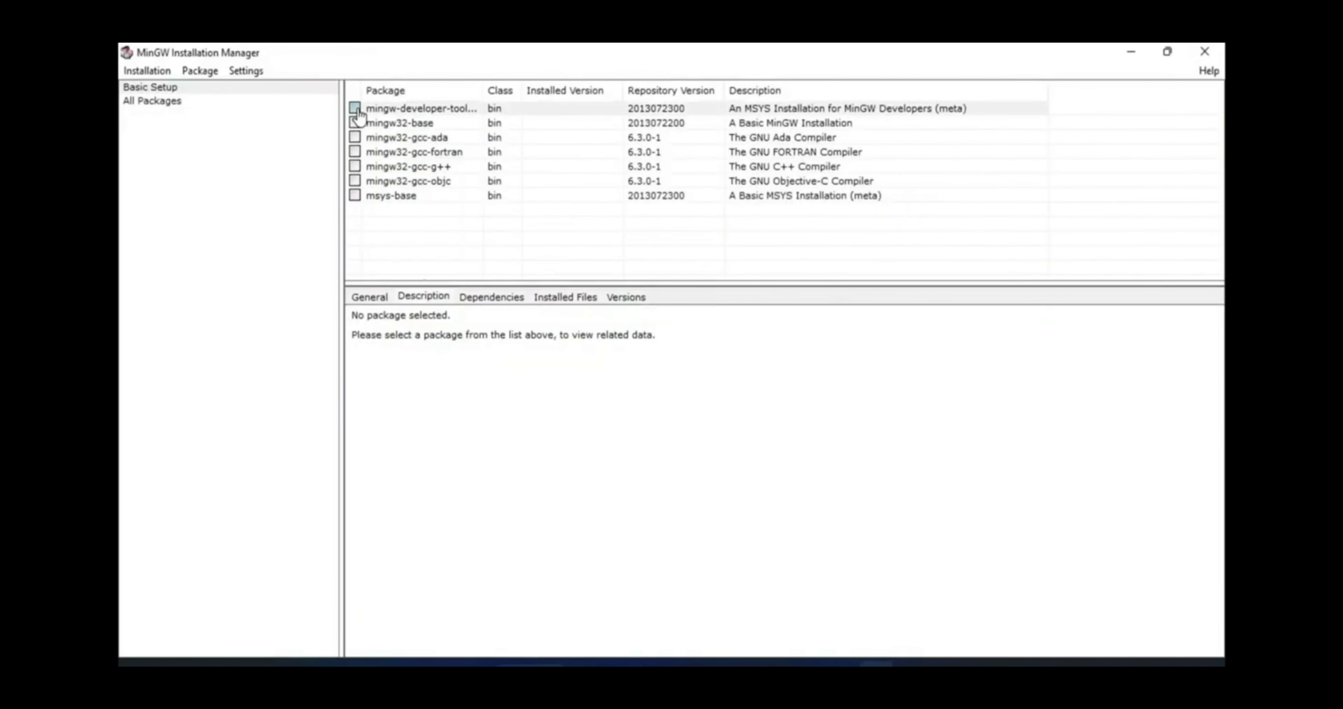
click(370, 134)
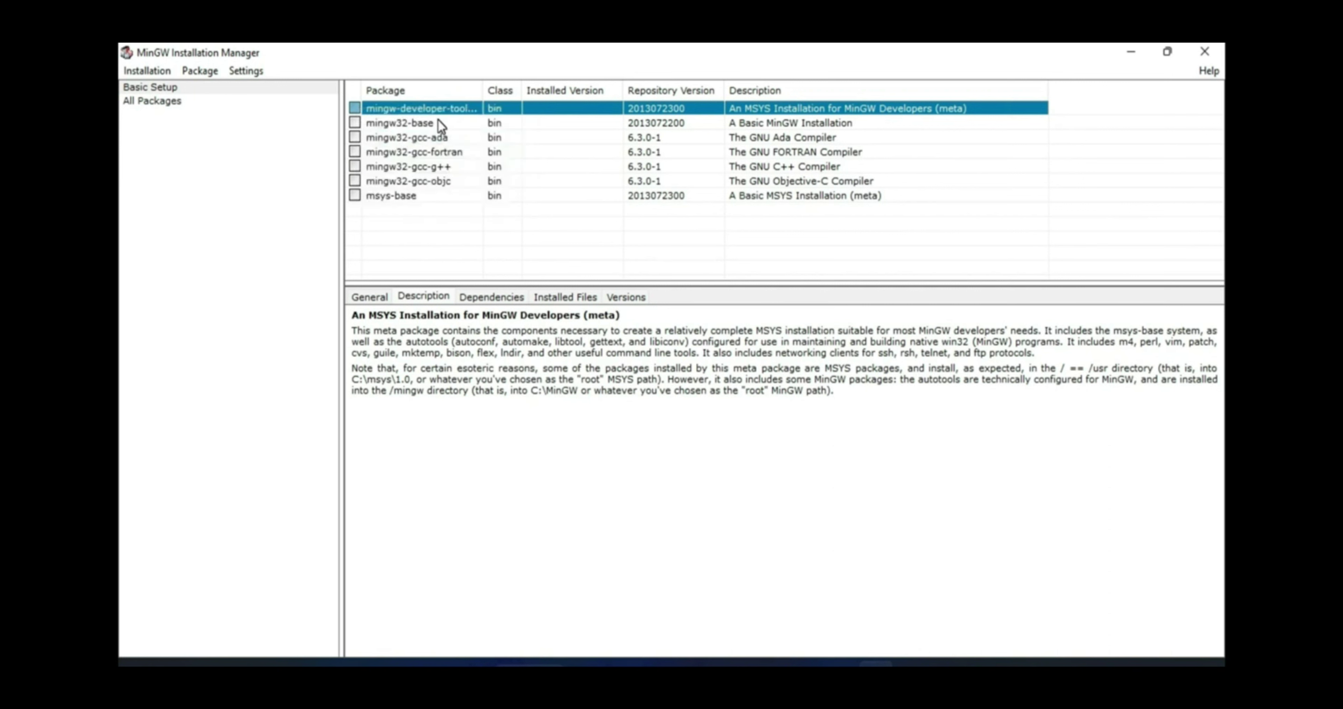
click(407, 121)
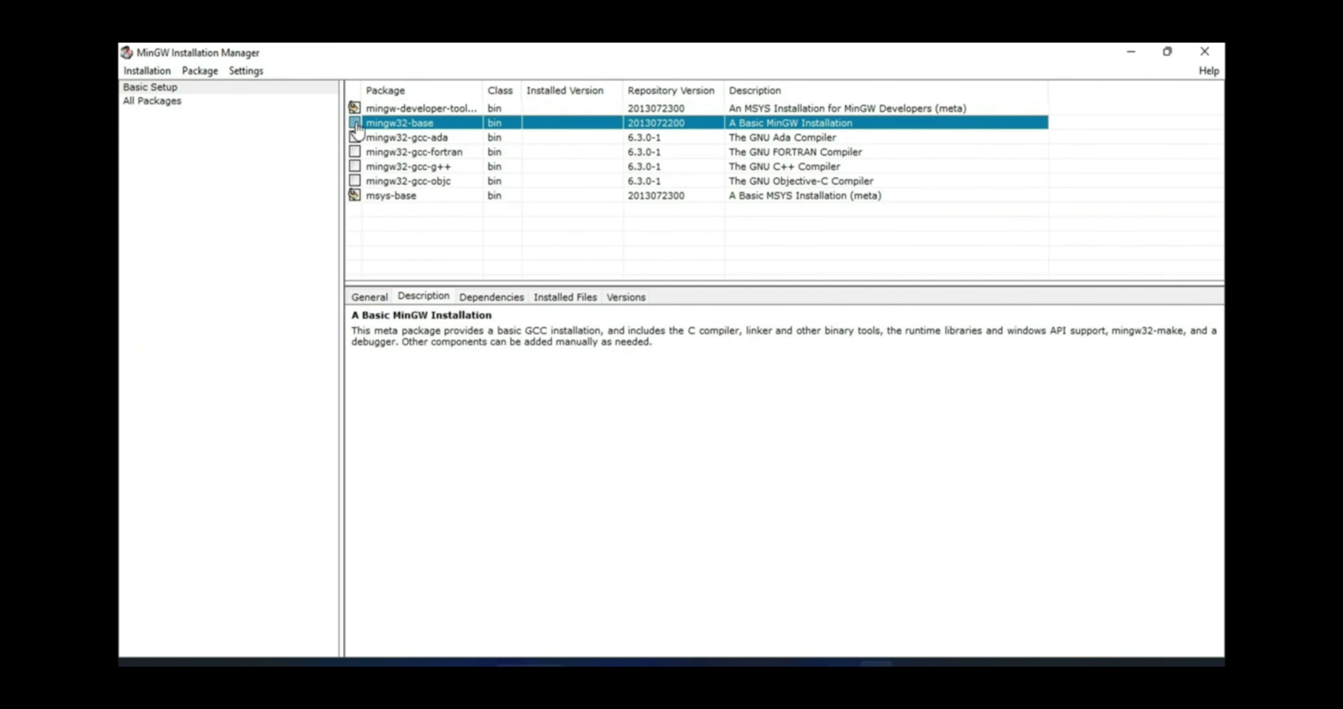
click(355, 124)
click(370, 147)
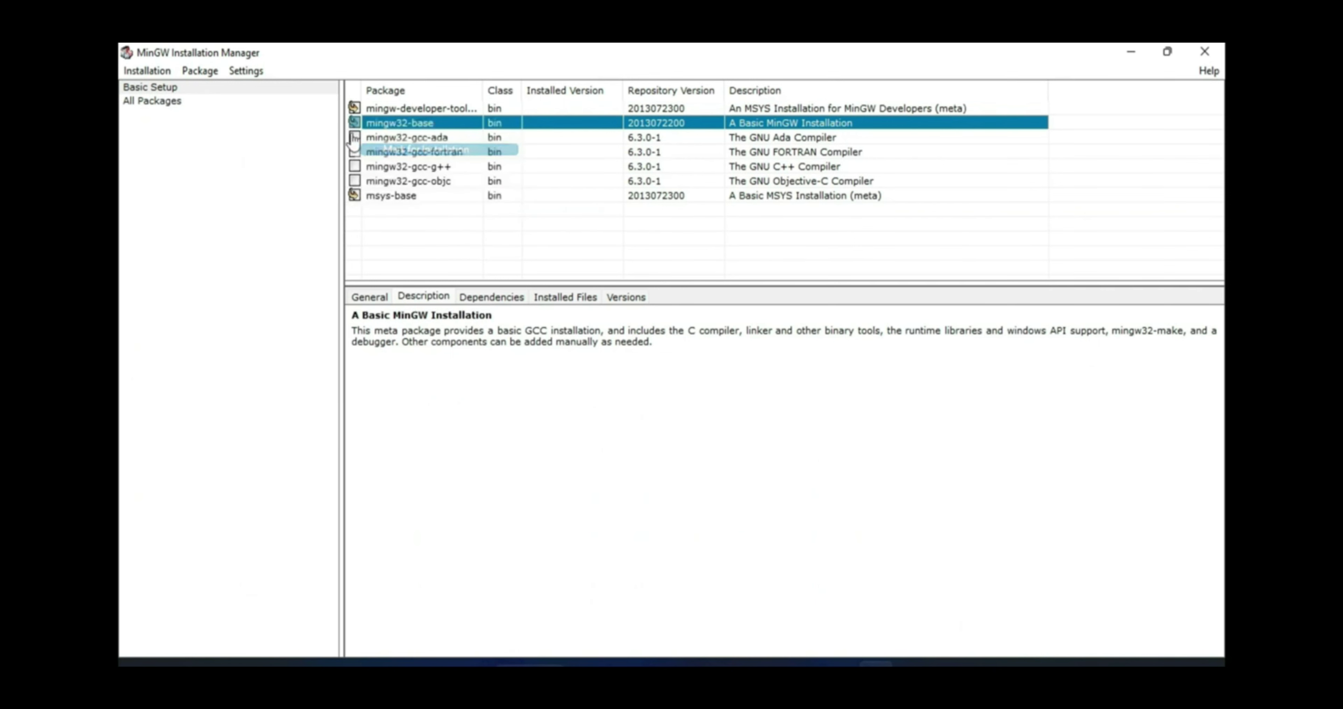
- Mark the mingw32-gcc-ada, mingw32-gcc-fortran, mingw32-gcc-g++ and mingw32-gcc-objc compiler packages for installation
click(355, 137)
click(420, 167)
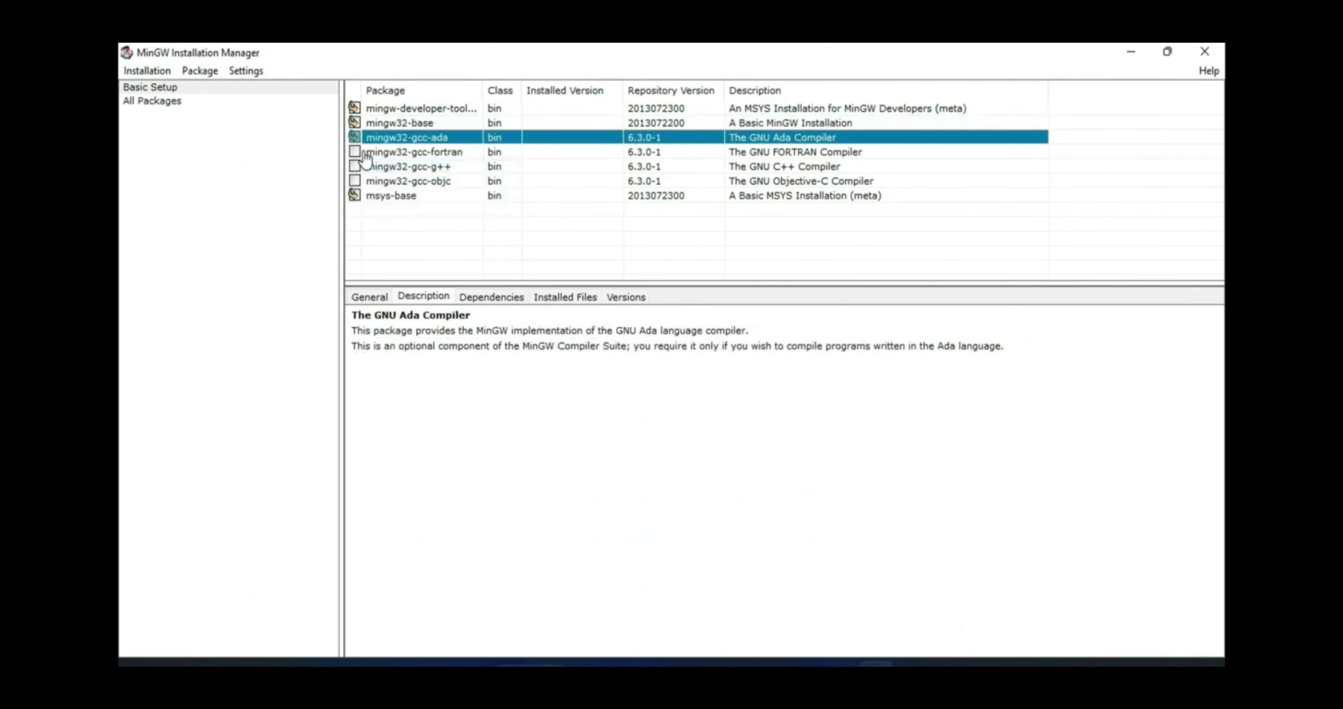
click(355, 151)
click(409, 176)
click(356, 166)
click(409, 191)
click(356, 181)
click(407, 206)
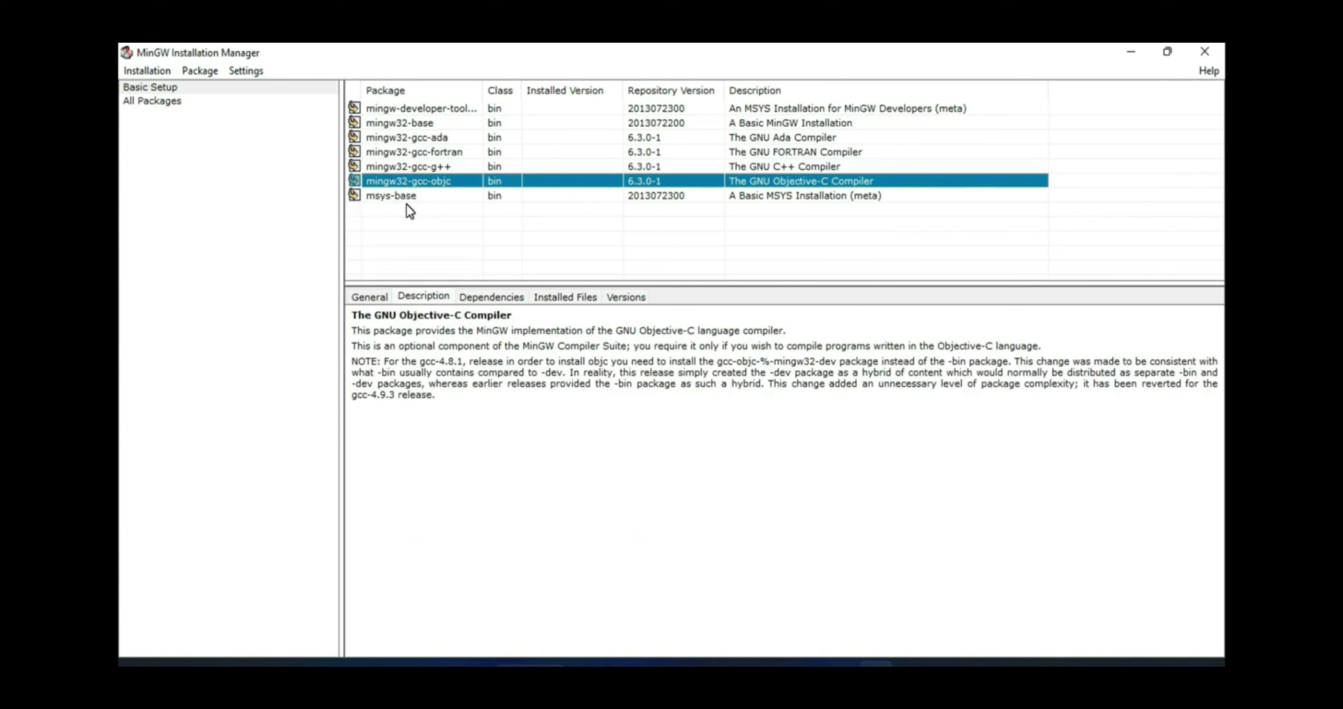
- Apply the pending package changes with the dialogue set to close automatically on completion, and close the Installation Manager
click(149, 72)
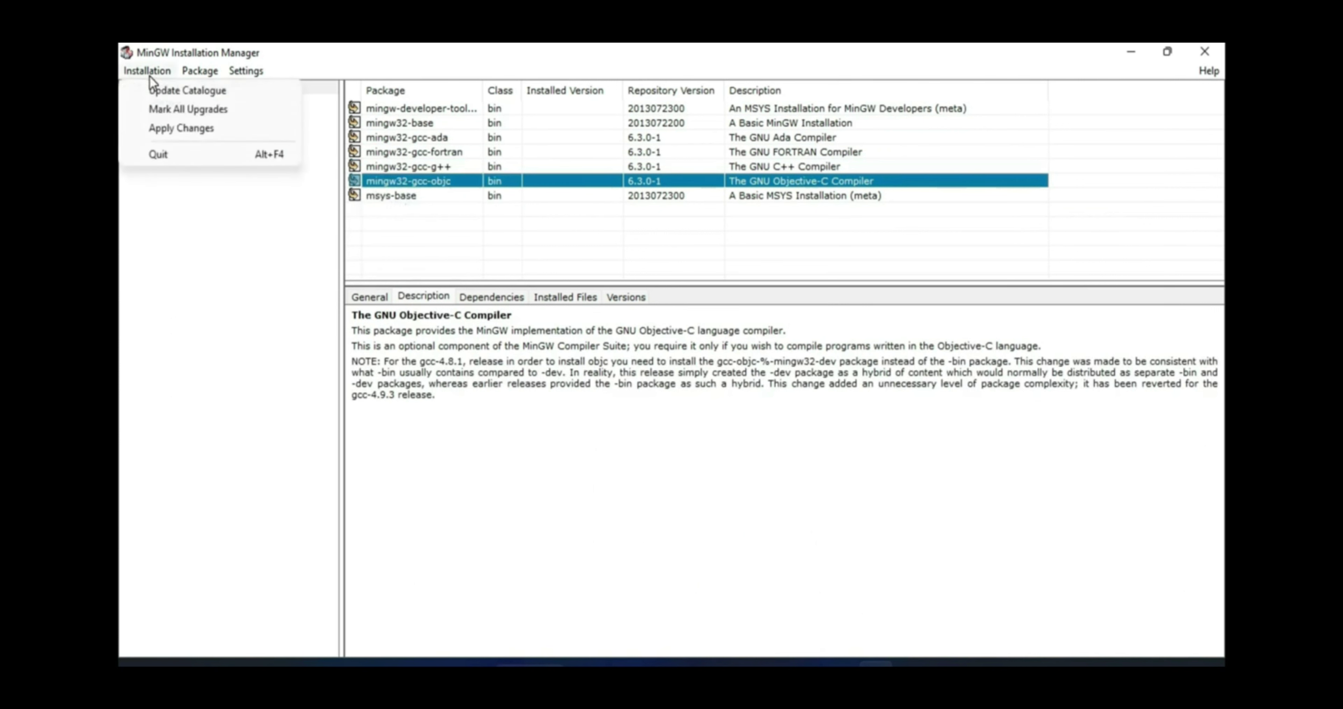
click(189, 125)
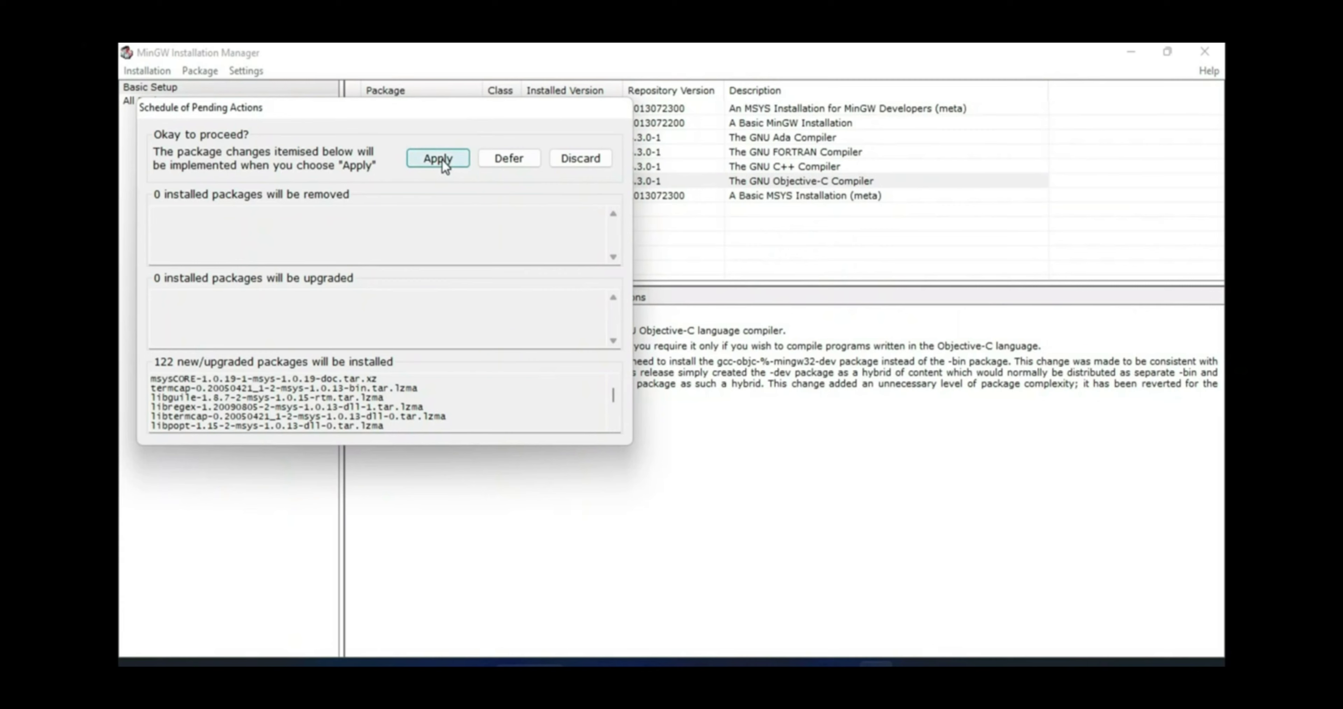
click(442, 159)
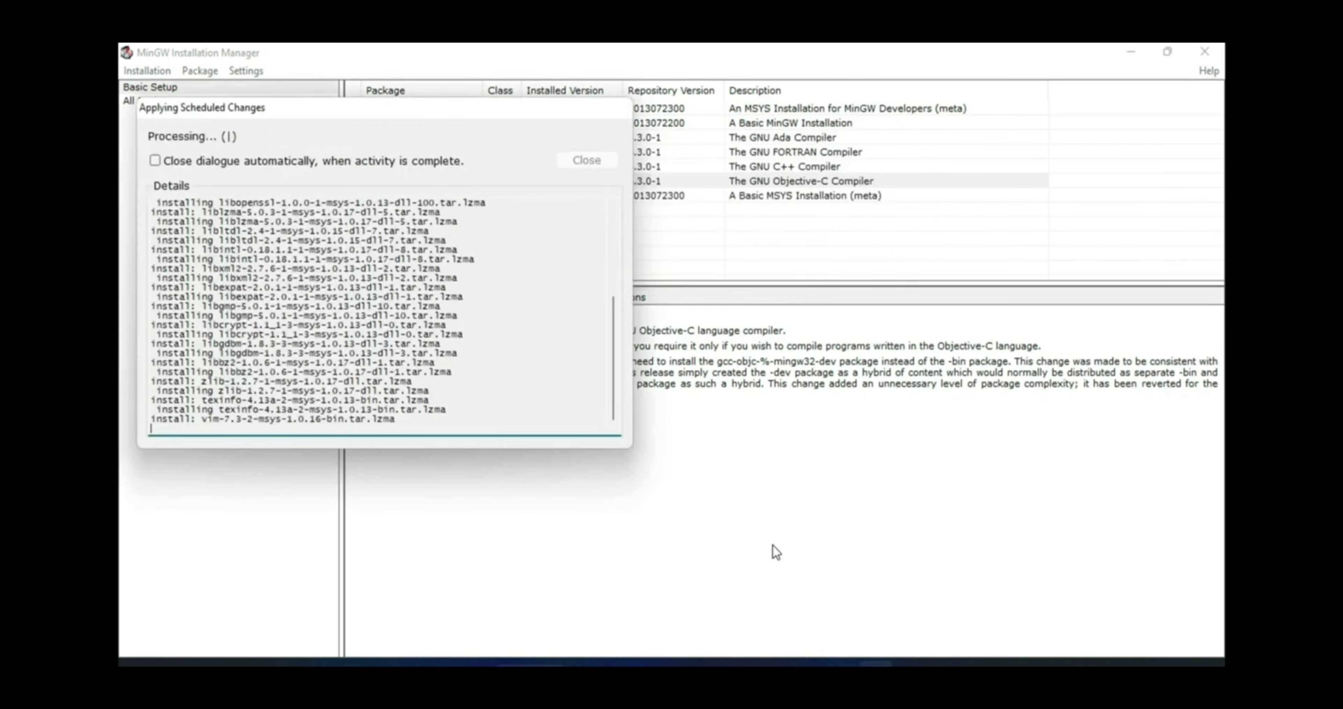
click(155, 161)
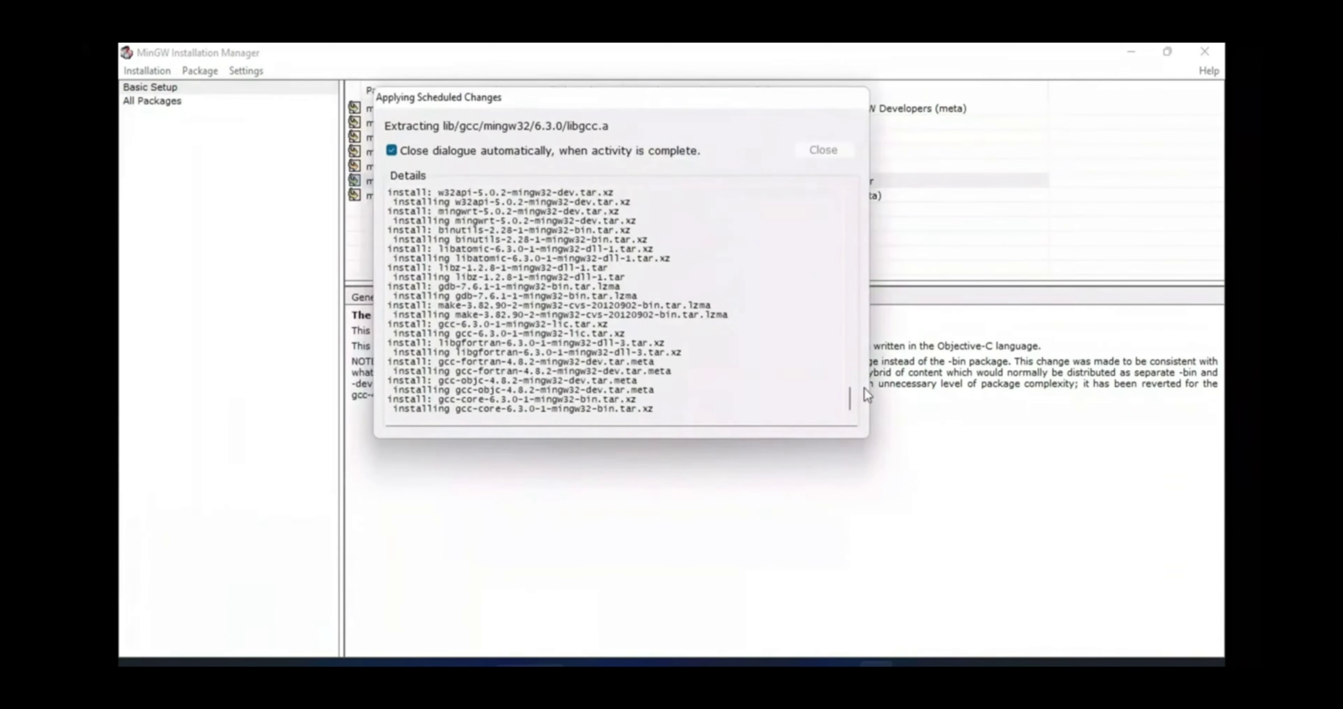
click(1007, 657)
click(1203, 51)
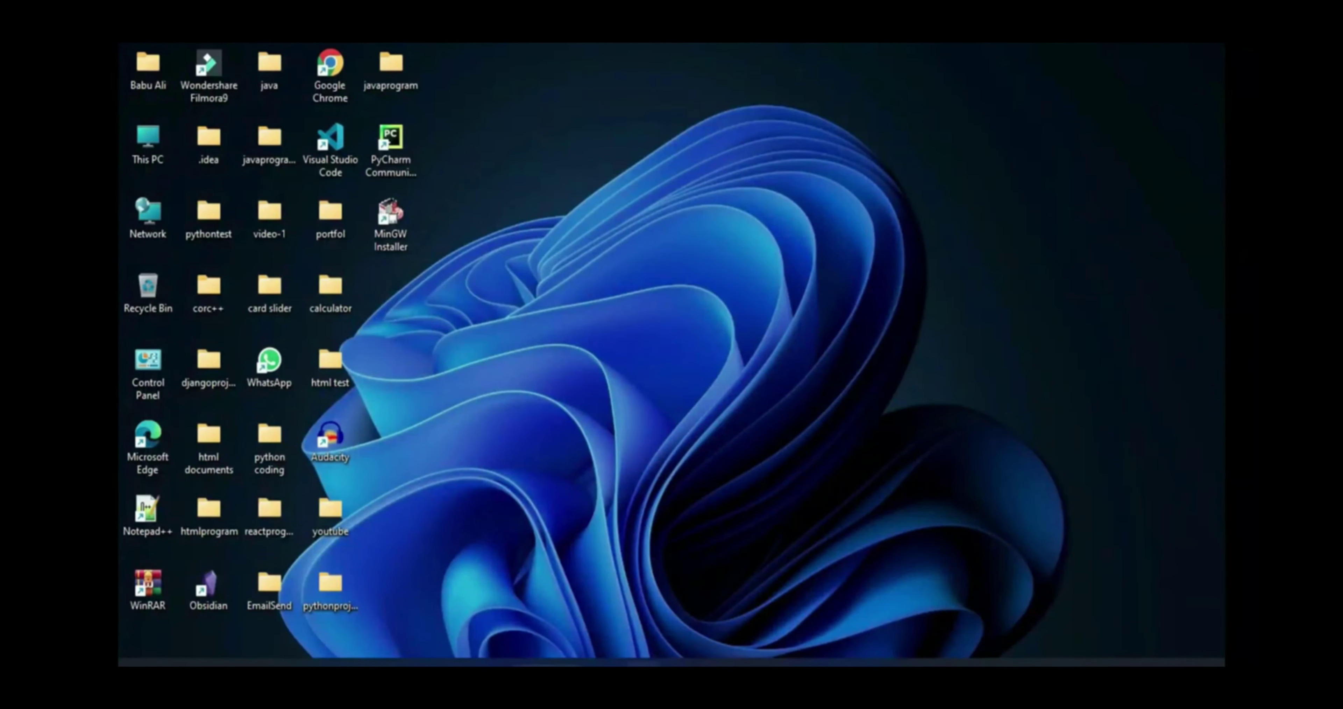
- Open the bin folder inside MinGW on drive C, select its full path C:\MinGW\bin, and minimize the window
key(super+e)
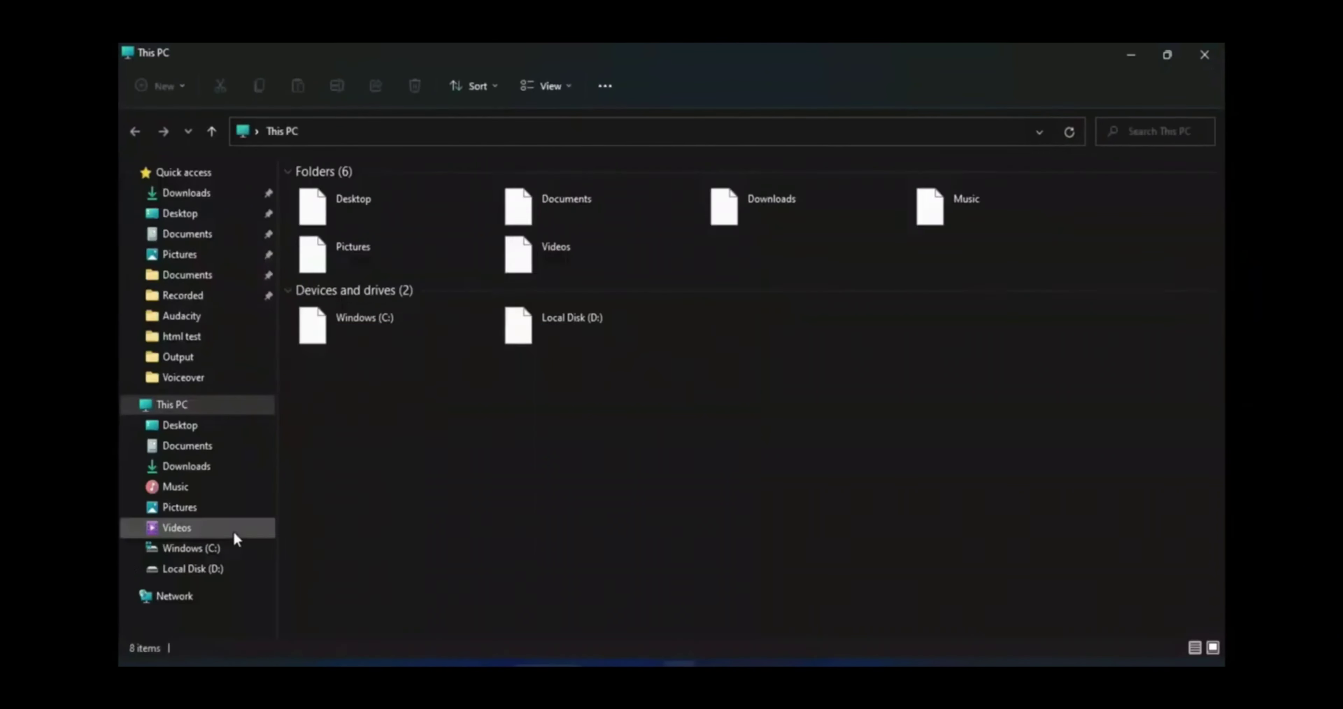
double_click(360, 311)
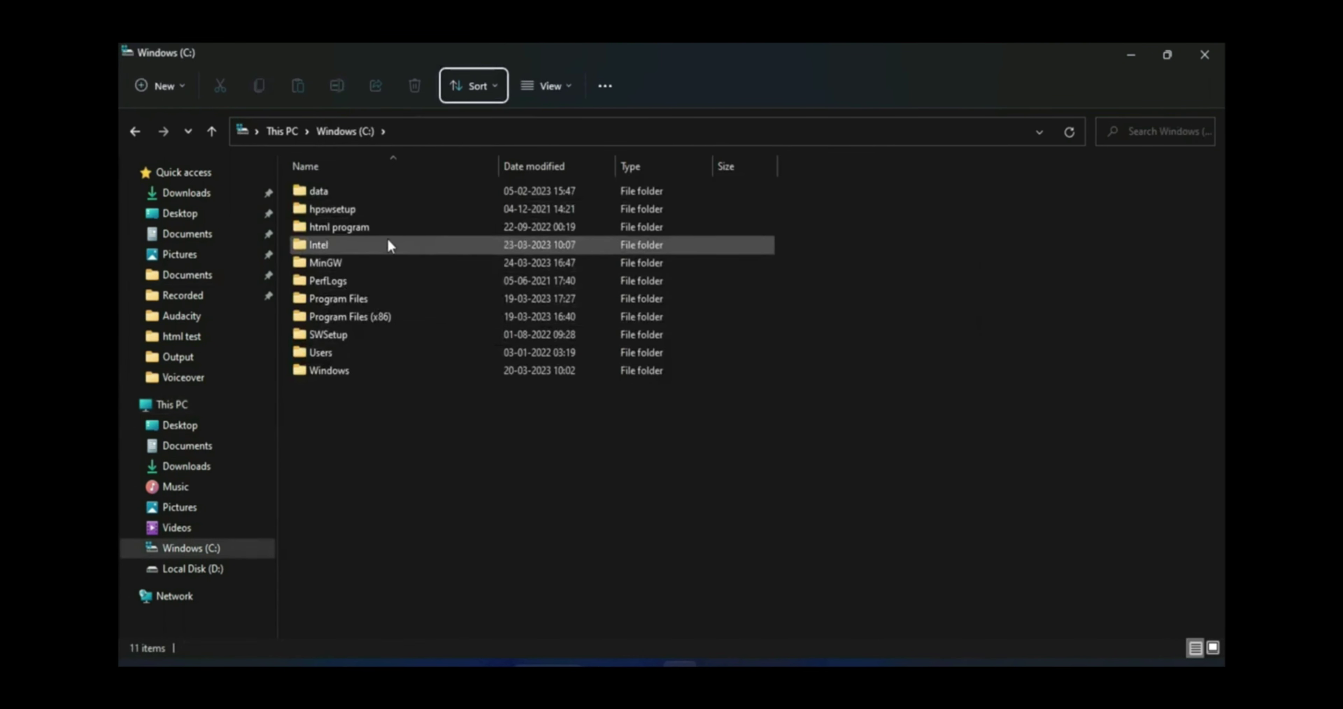
click(354, 265)
double_click(354, 265)
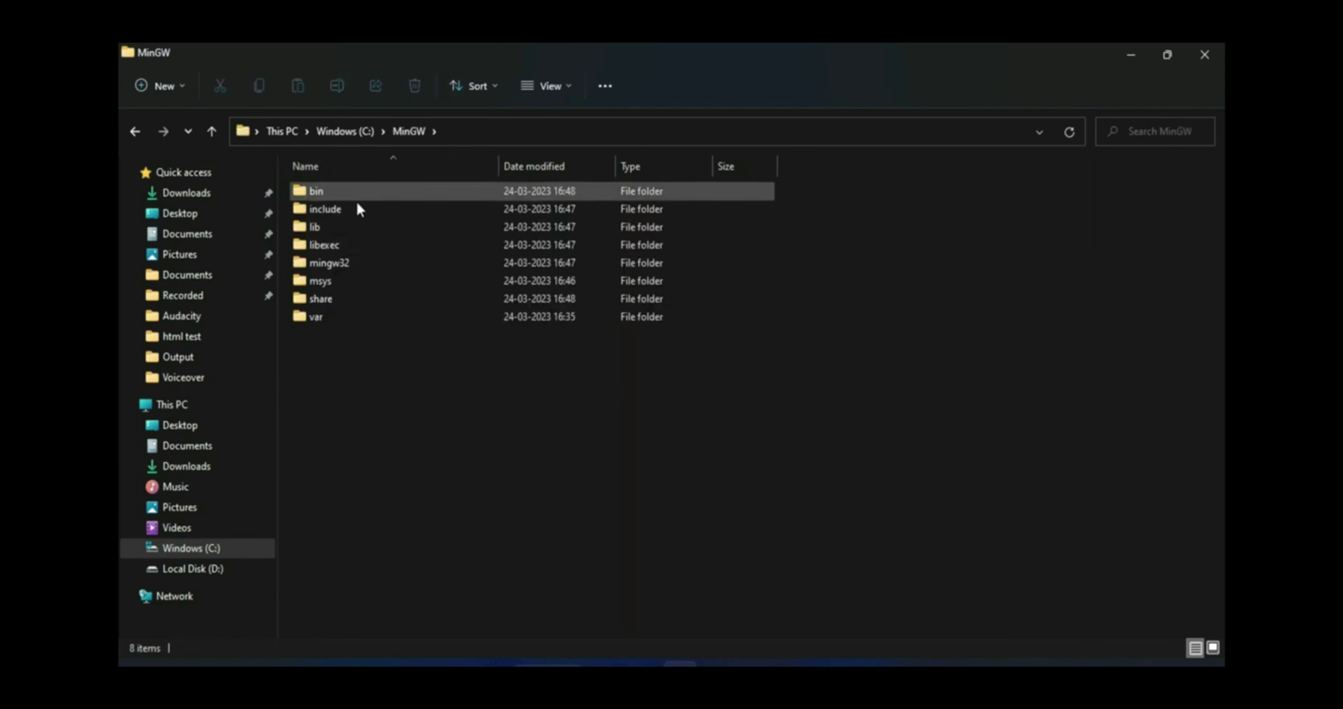
double_click(369, 200)
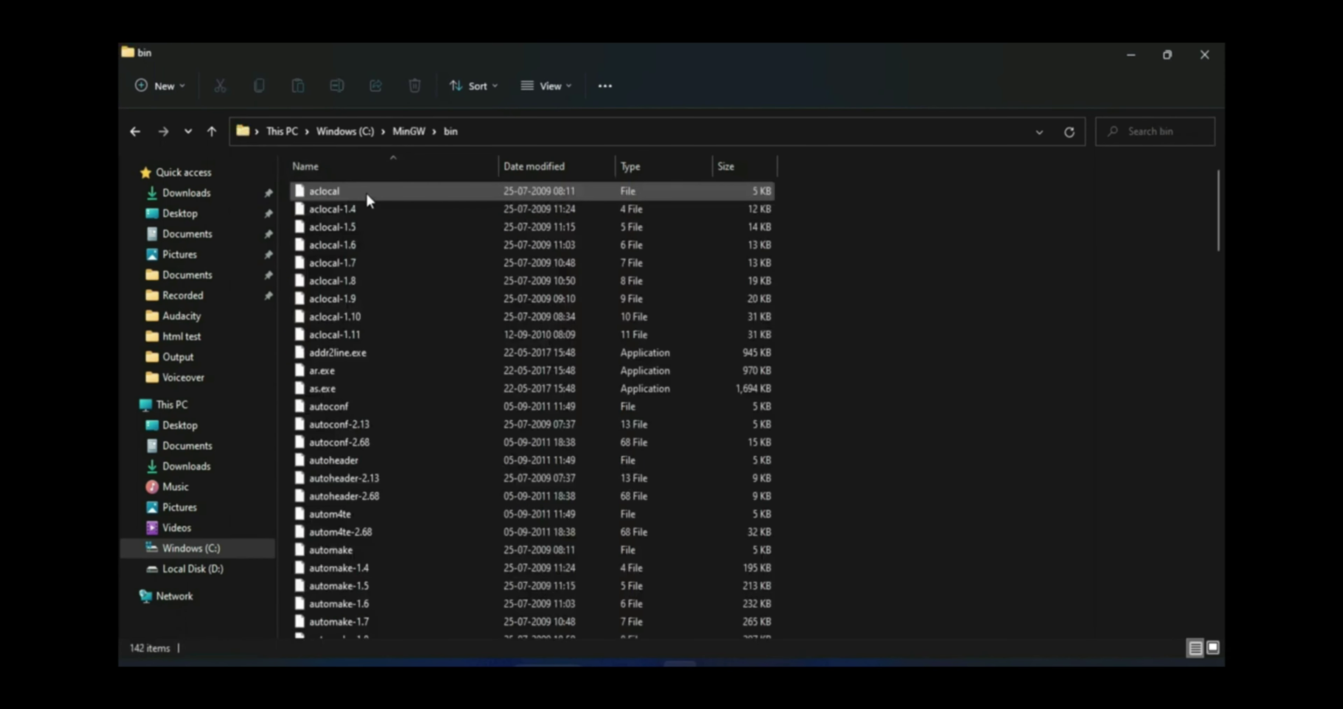
click(489, 131)
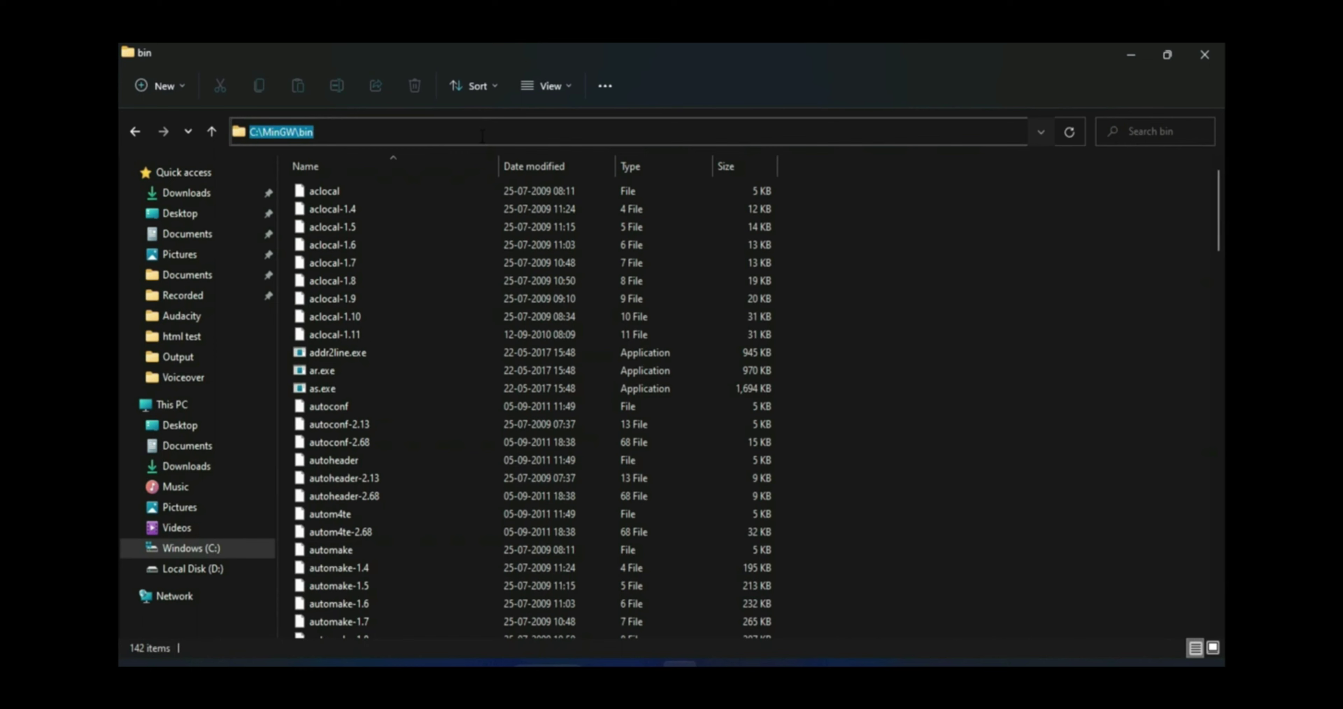
click(1130, 54)
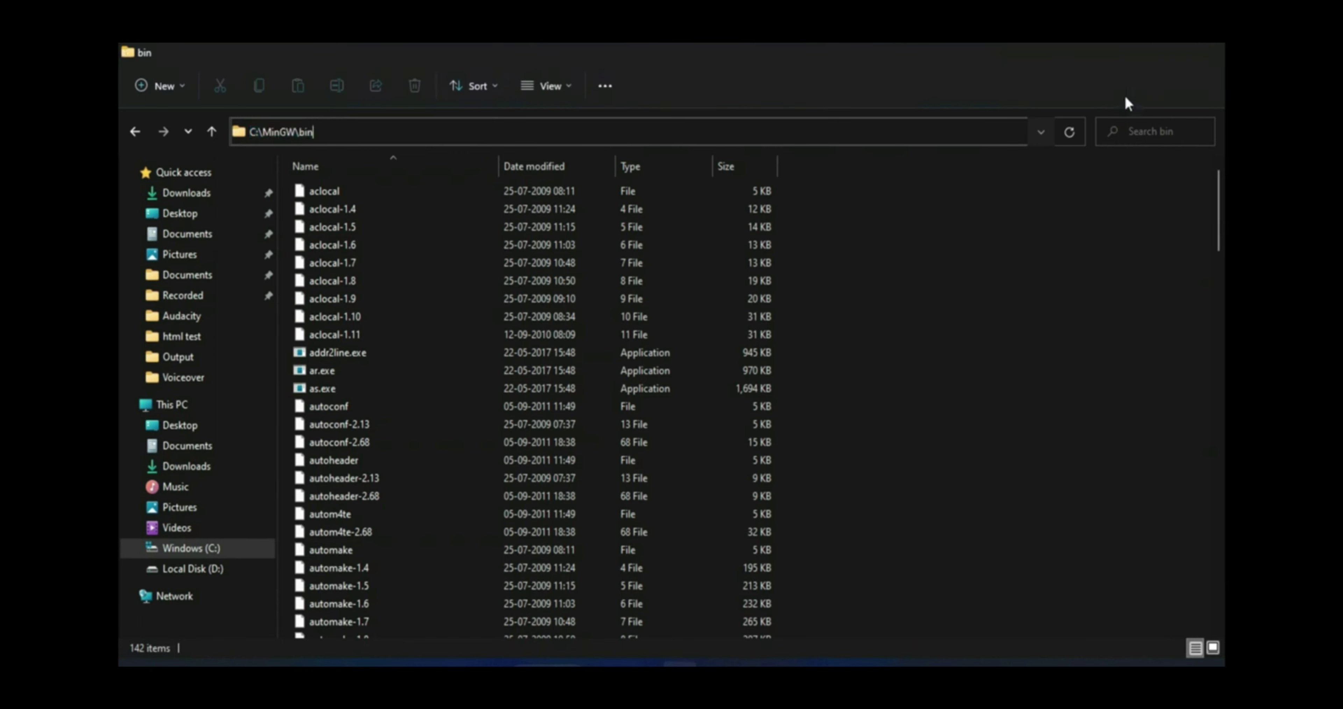
- Find the system environment variables settings with a search for "envi" and open the Environment Variables dialog
key(super+s)
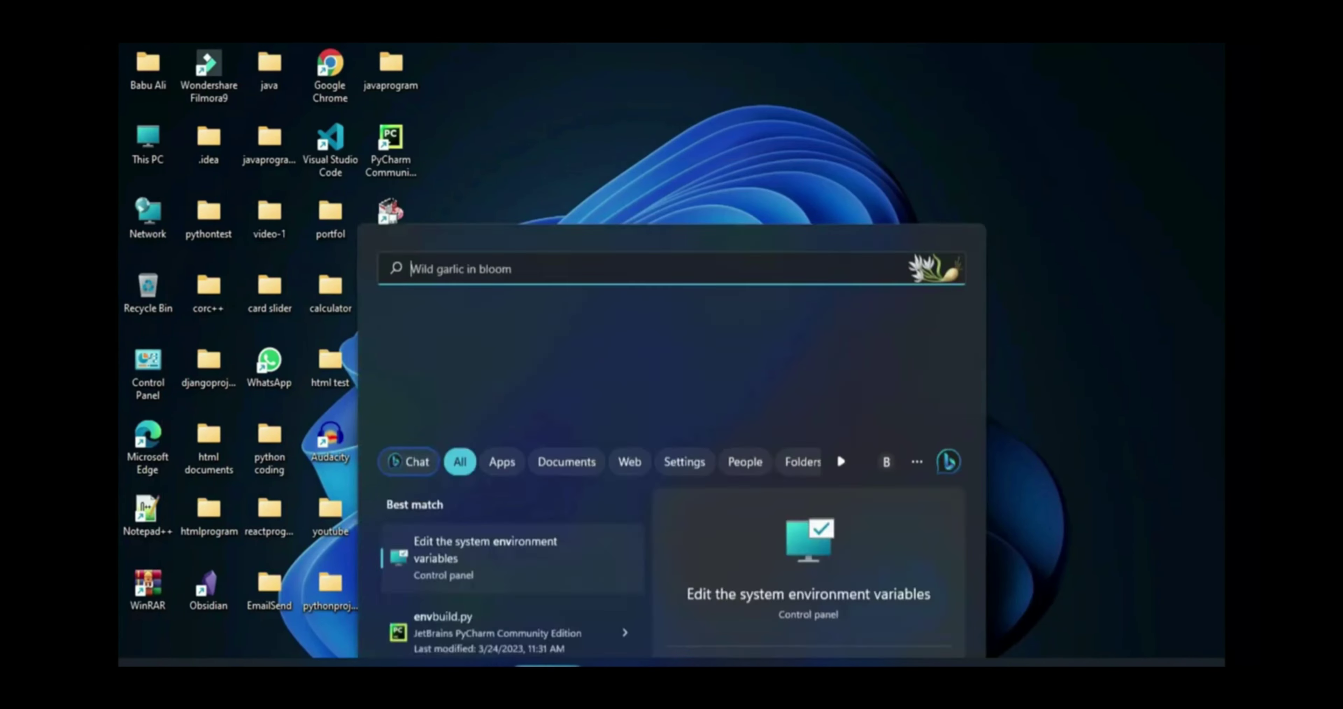
text(envi)
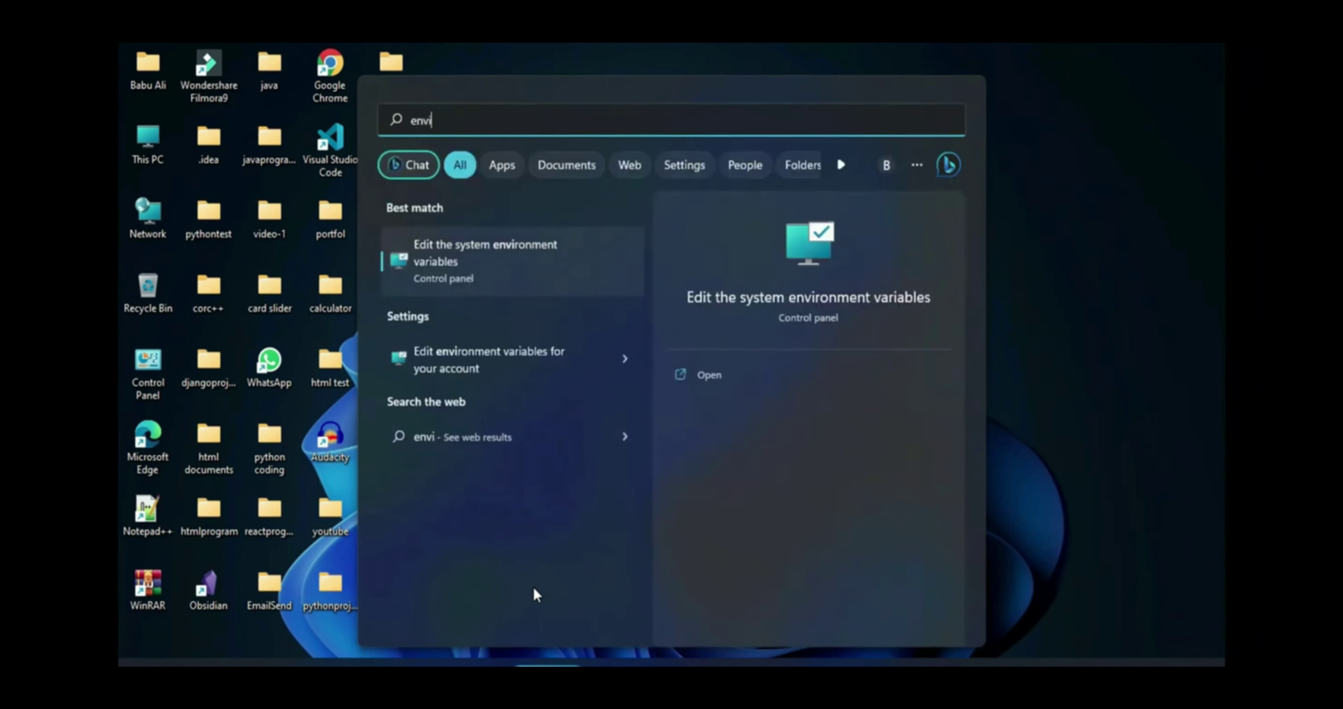
click(460, 253)
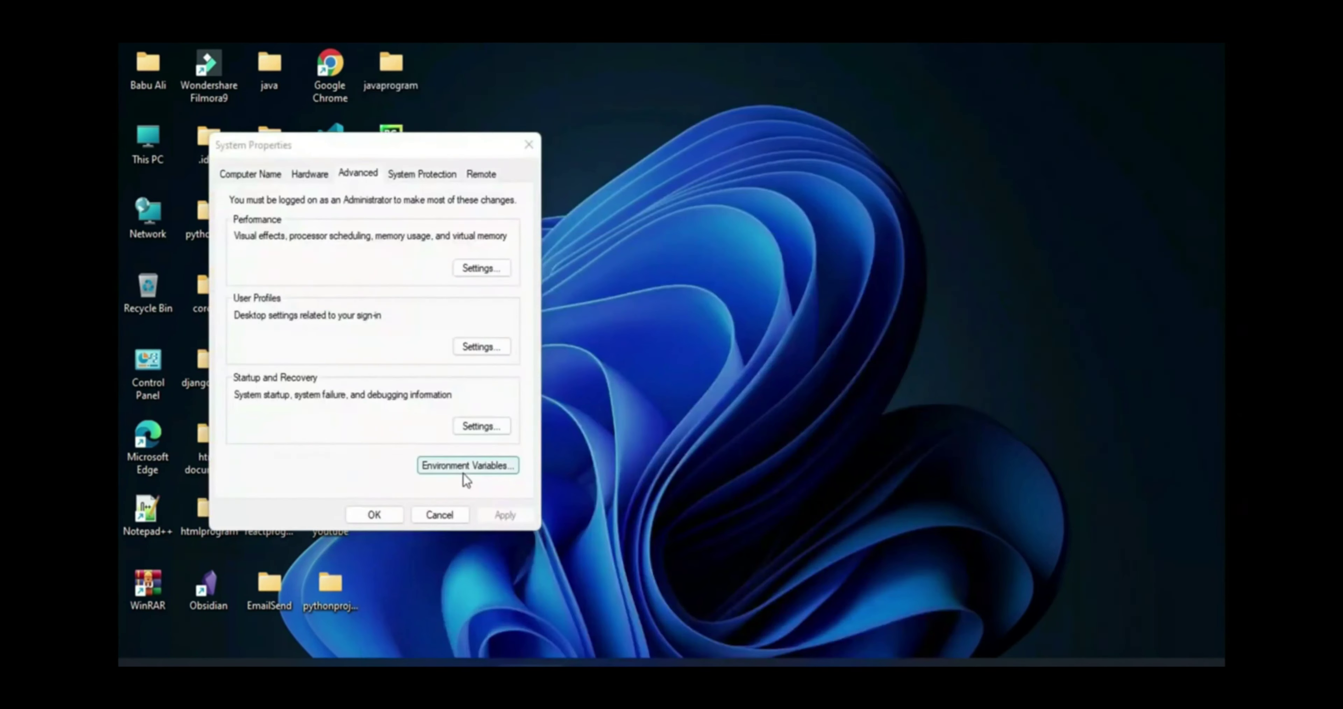
click(489, 465)
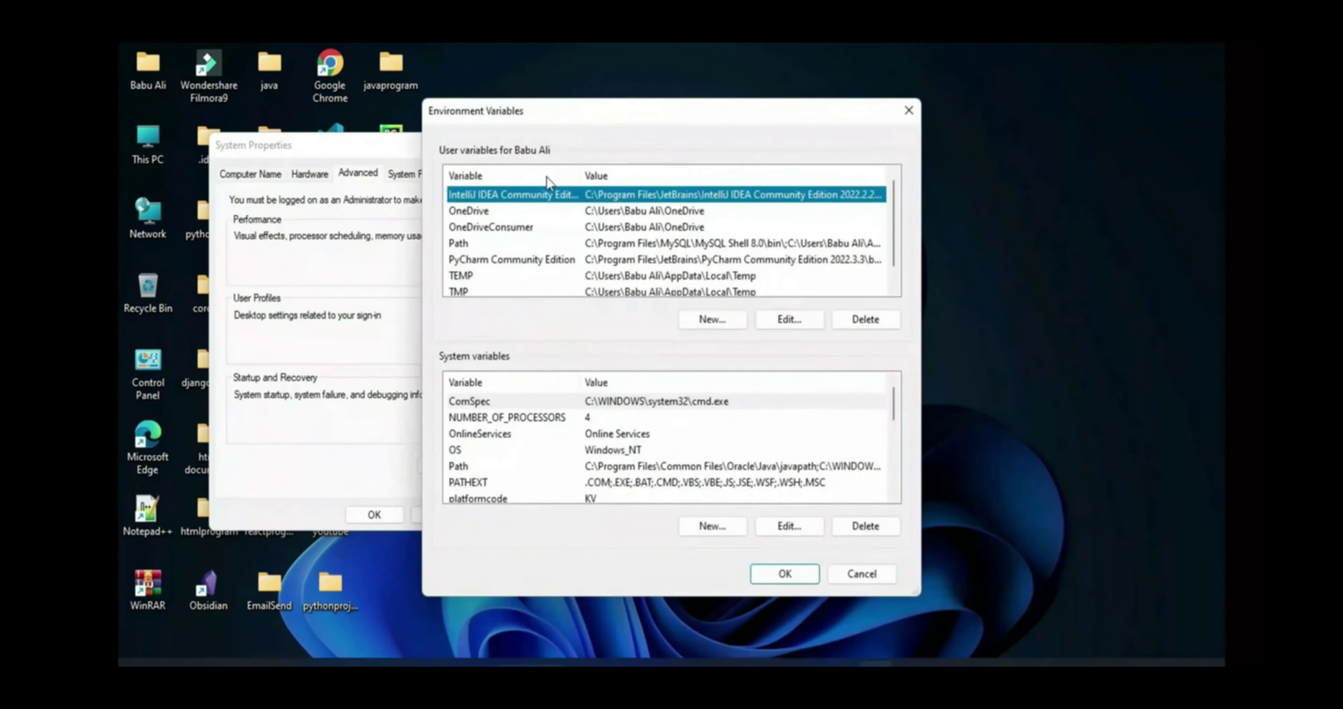
- Add C:\MinGW\bin as a new entry to the user Path variable and confirm all the open dialogs
double_click(459, 242)
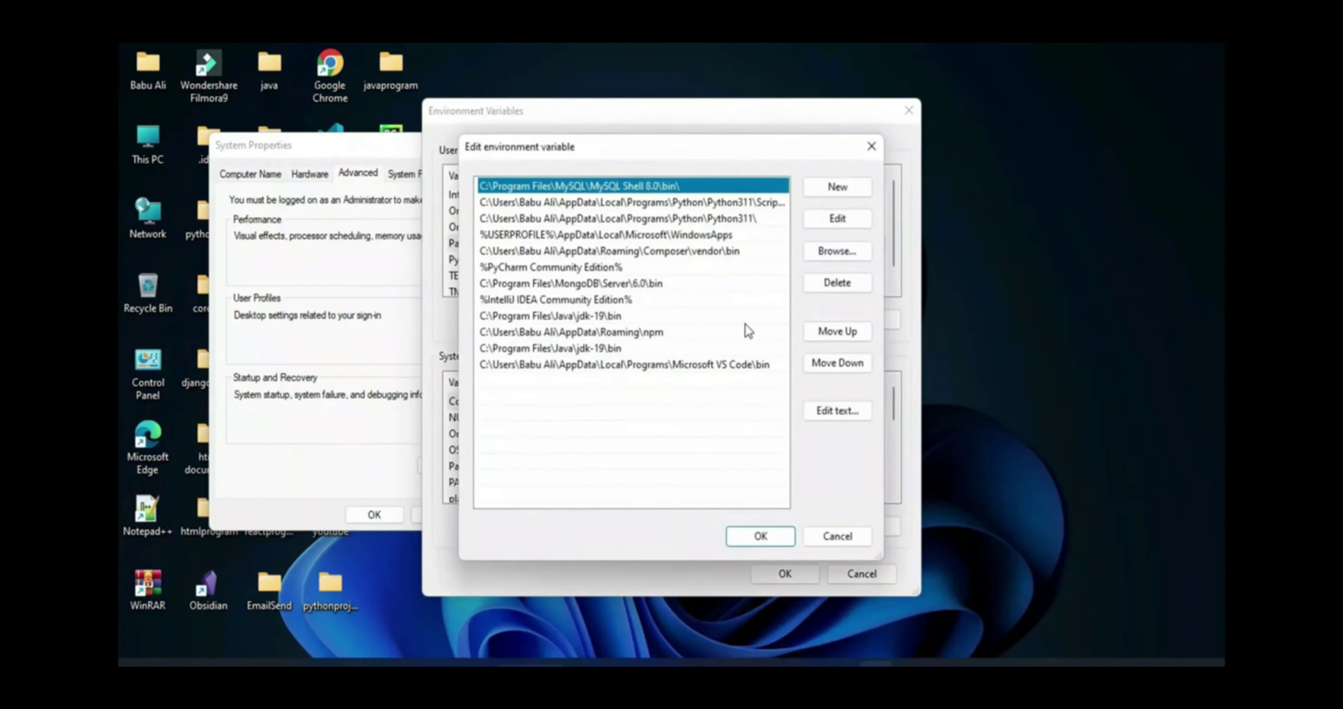
click(841, 194)
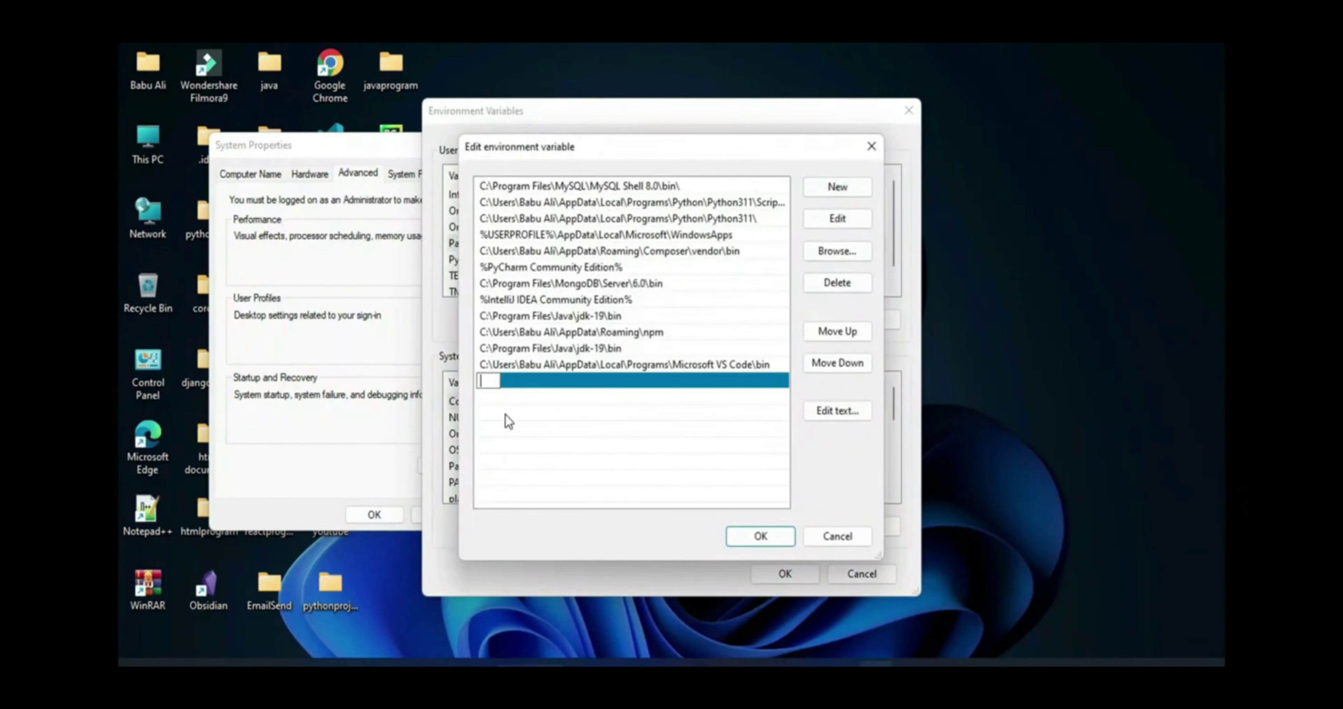
text(C:\MinGW\bin)
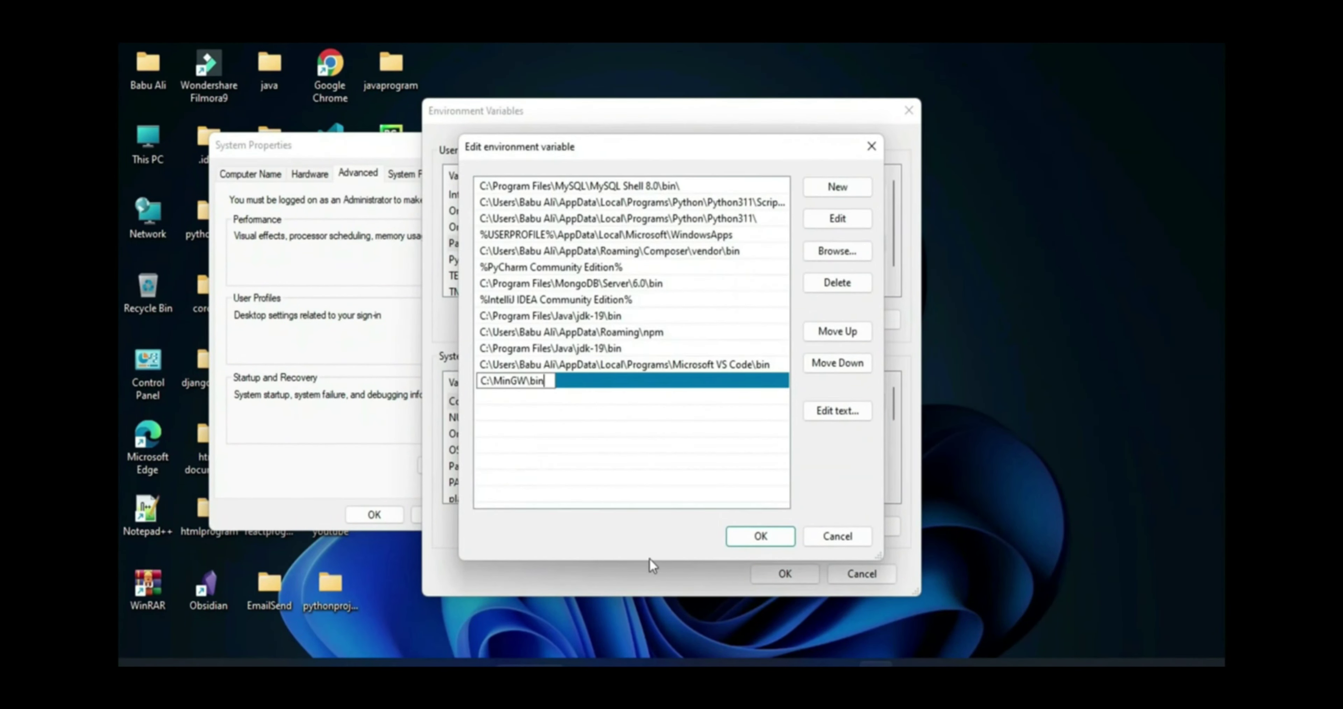
click(751, 535)
click(784, 575)
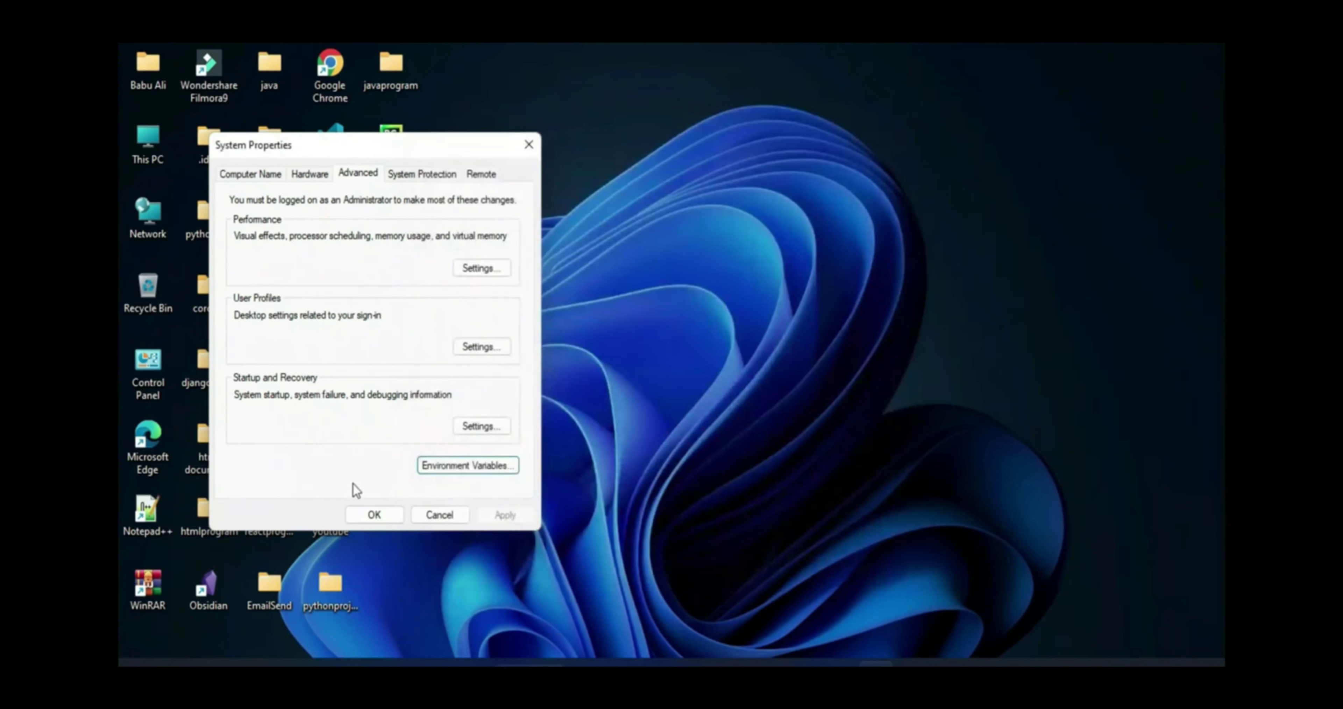
click(383, 516)
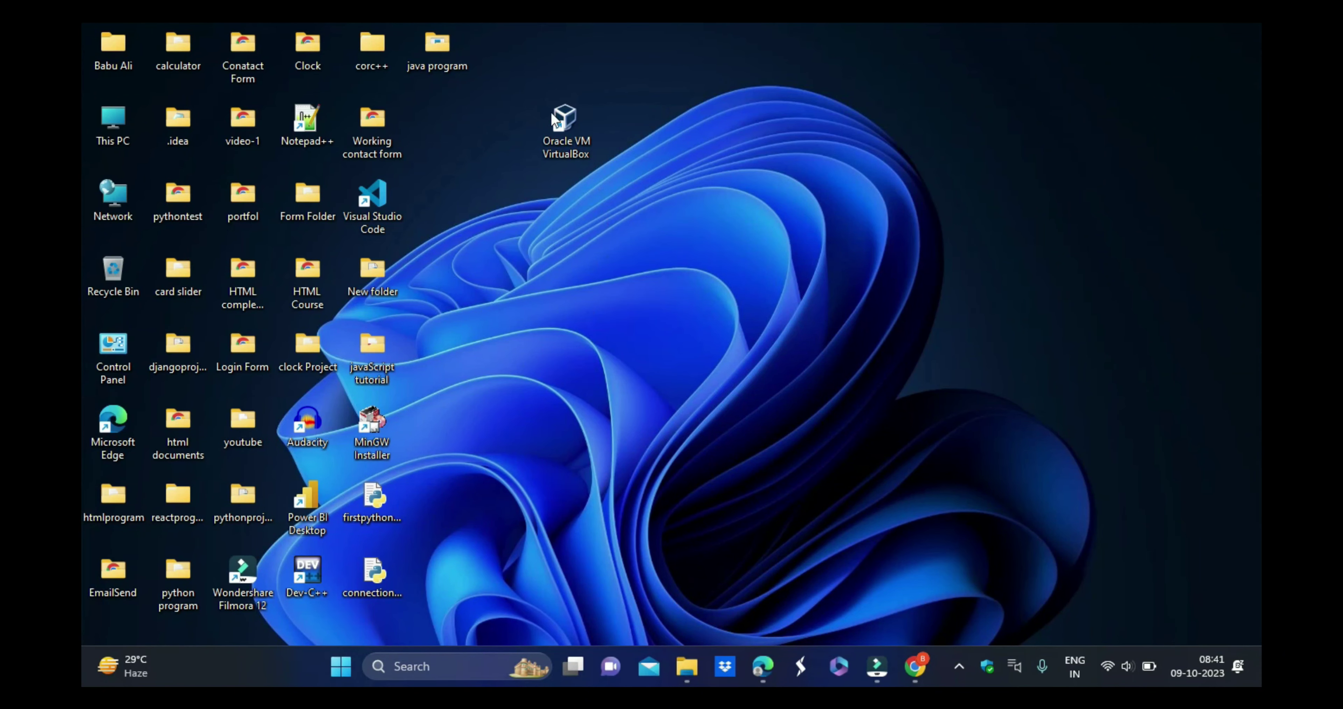
- Switch to Chrome, search Google for "vs code" and open the Visual Studio Code download page
click(916, 666)
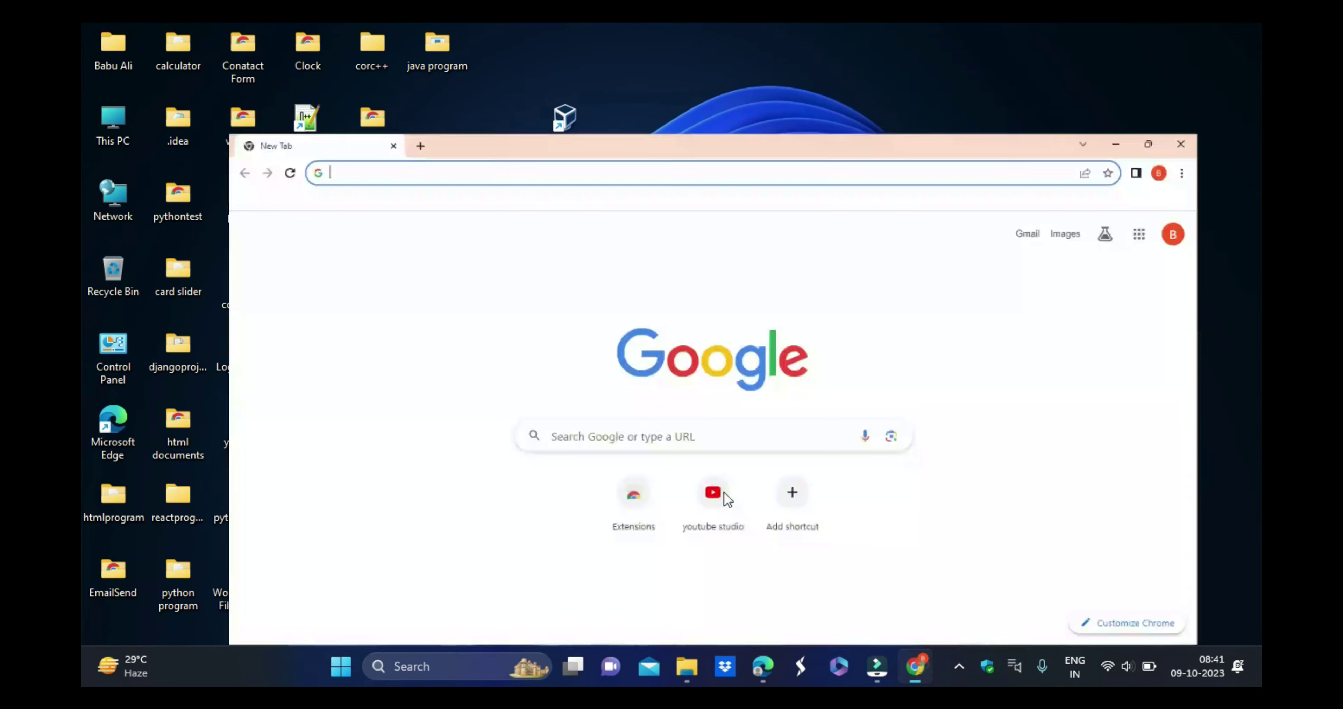
click(544, 387)
text(vs code)
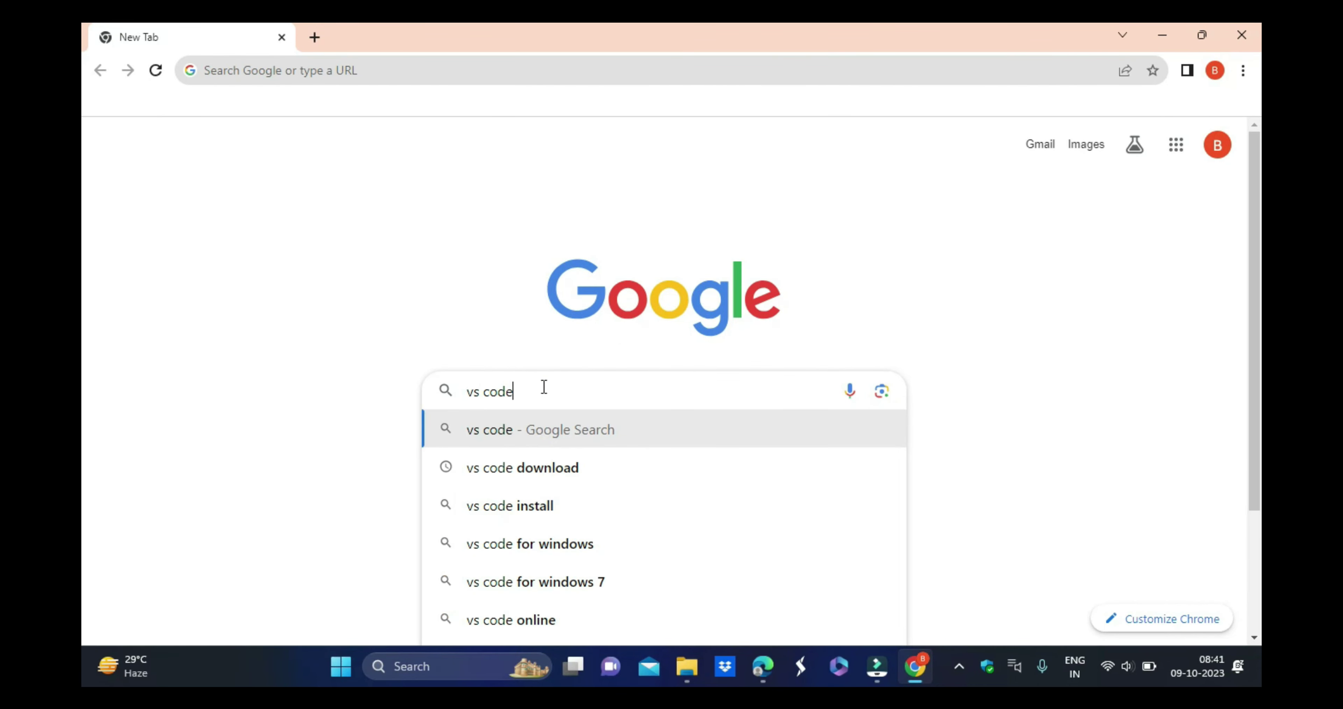
key(Return)
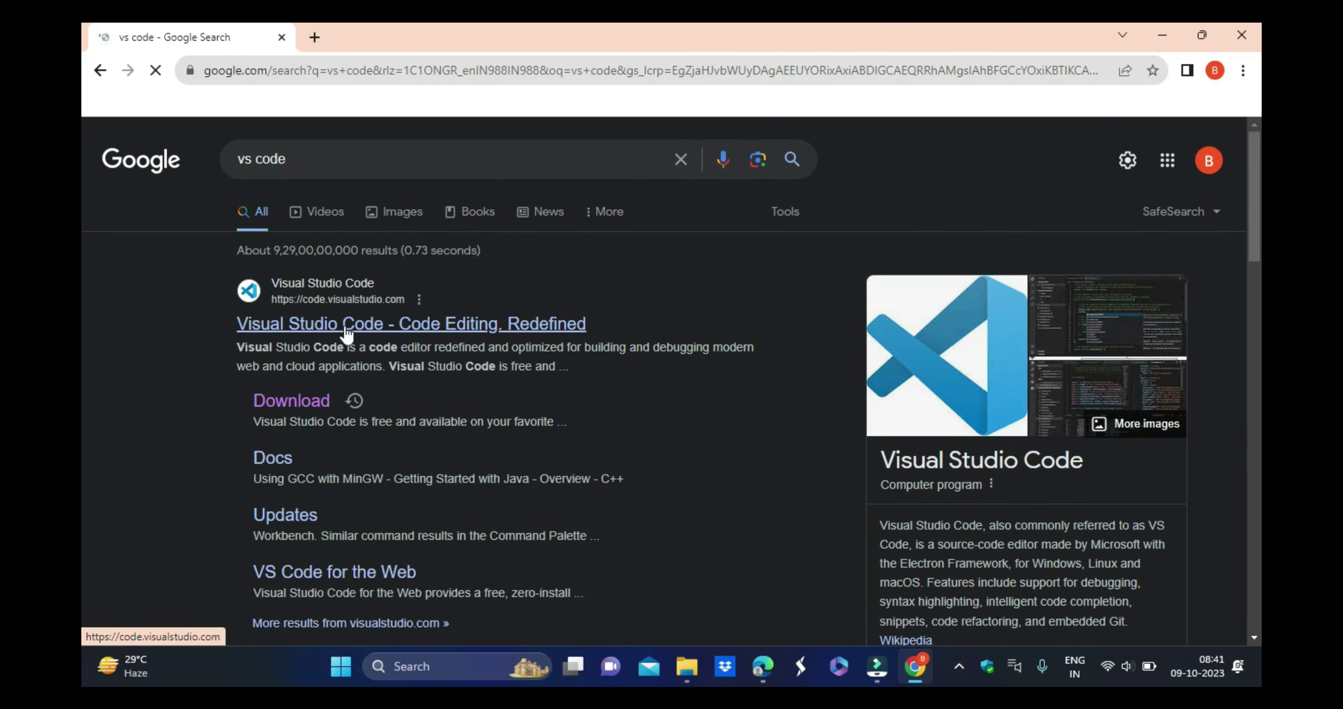
click(302, 407)
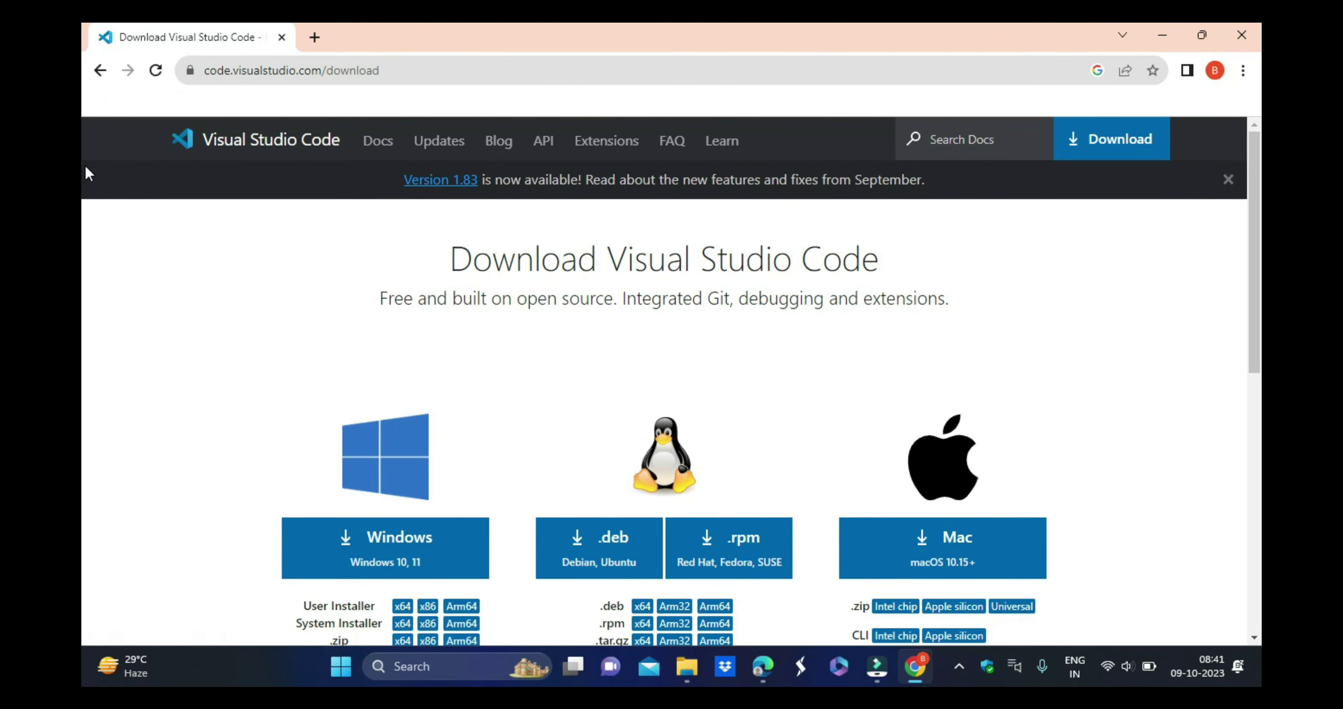
- Start downloading the Visual Studio Code installer for Windows 10, 11
click(396, 73)
click(431, 71)
scroll(449, 444, down, 3)
scroll(406, 378, up, 1)
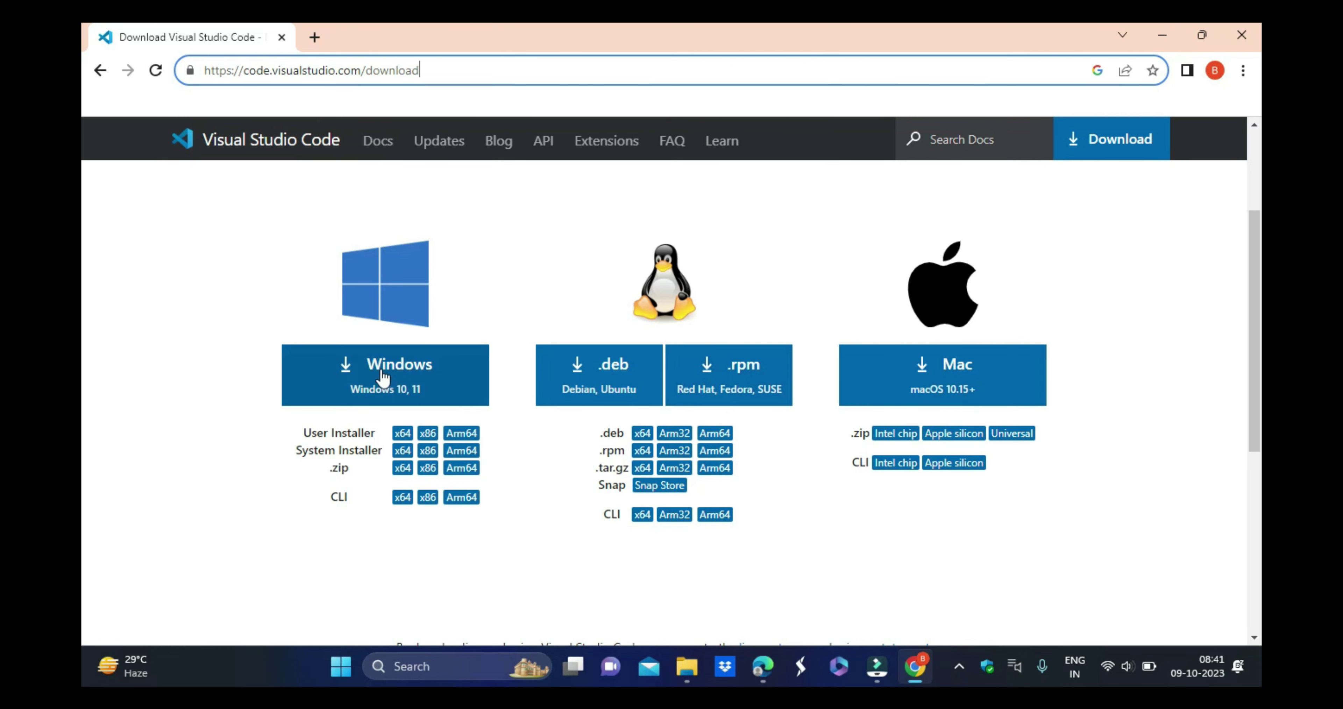
click(408, 389)
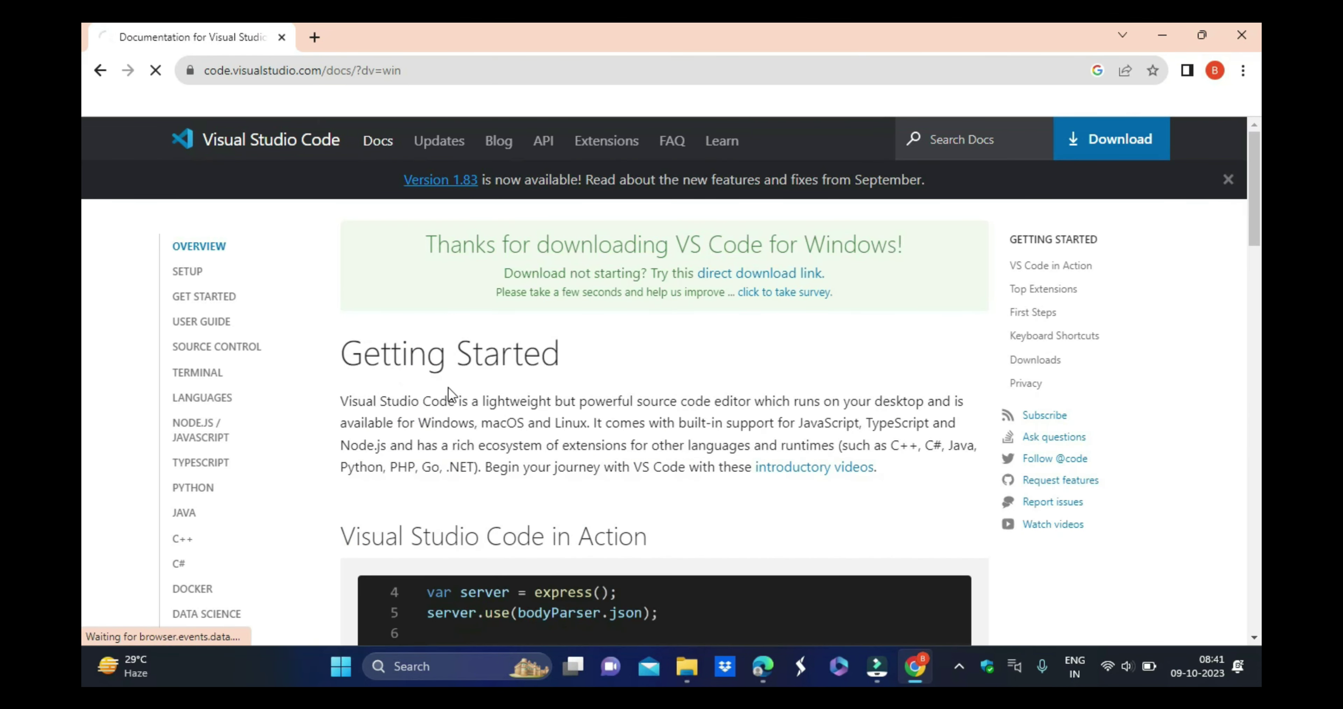
- Cancel the running Visual Studio Code download, remove it from the browser's download list and minimize the browser
click(1243, 71)
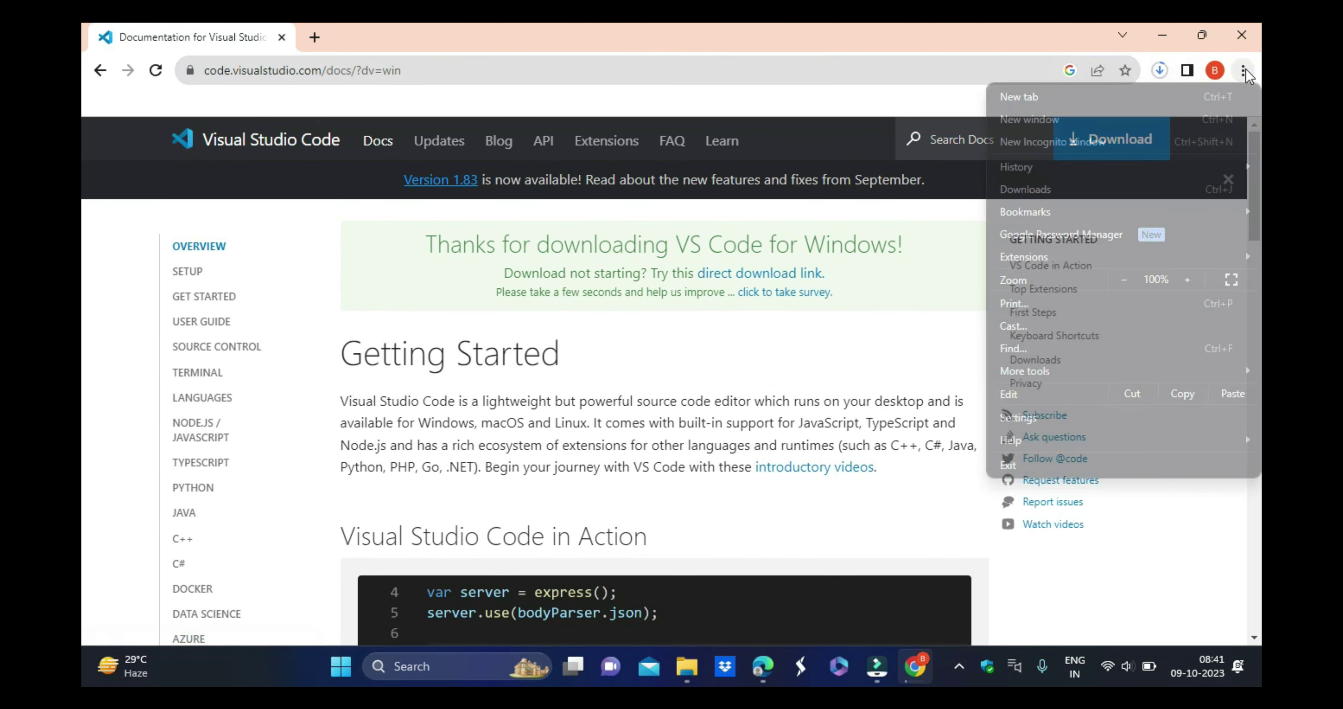
click(987, 198)
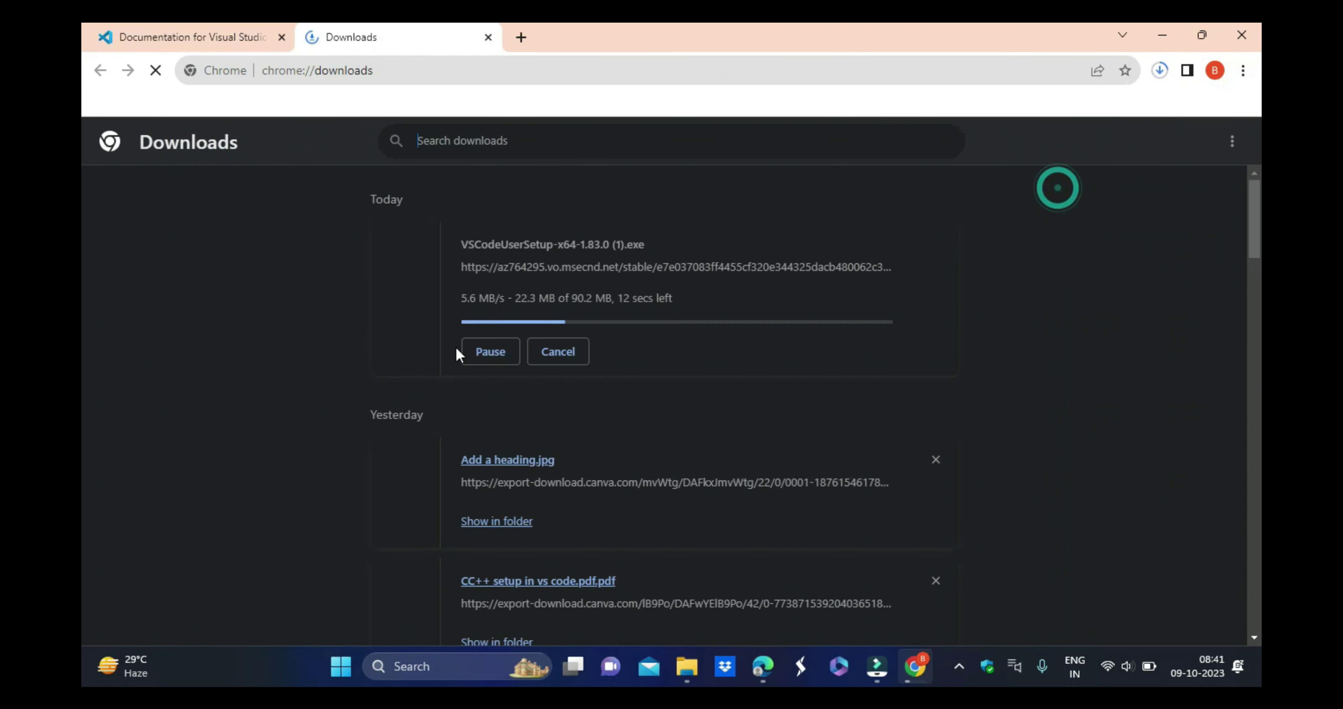
click(490, 351)
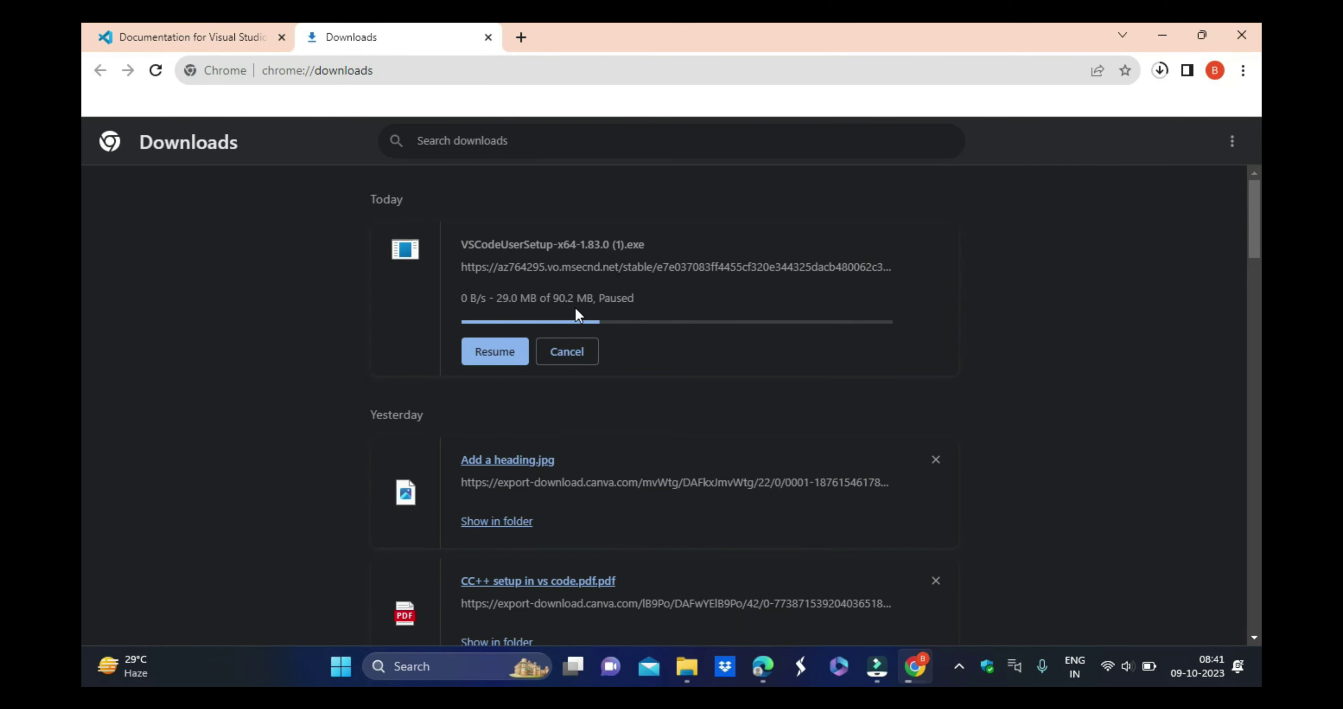
click(566, 352)
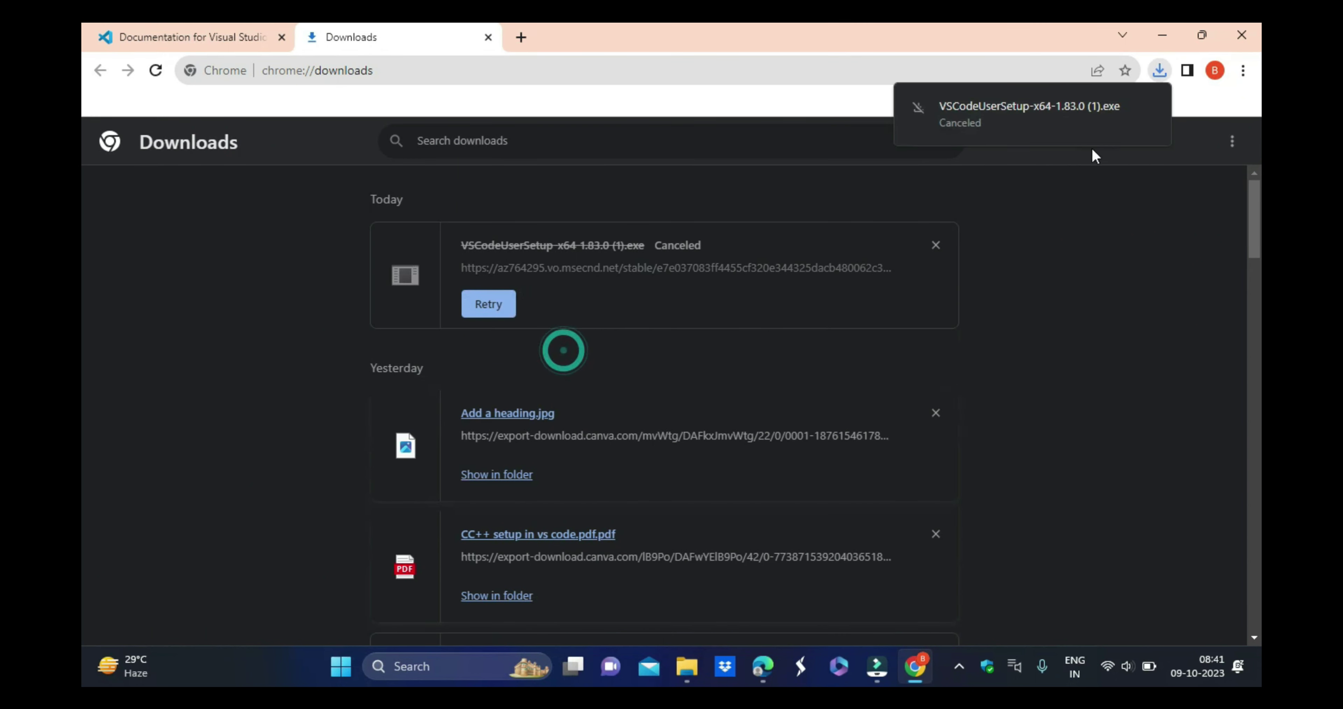
click(934, 245)
click(1162, 35)
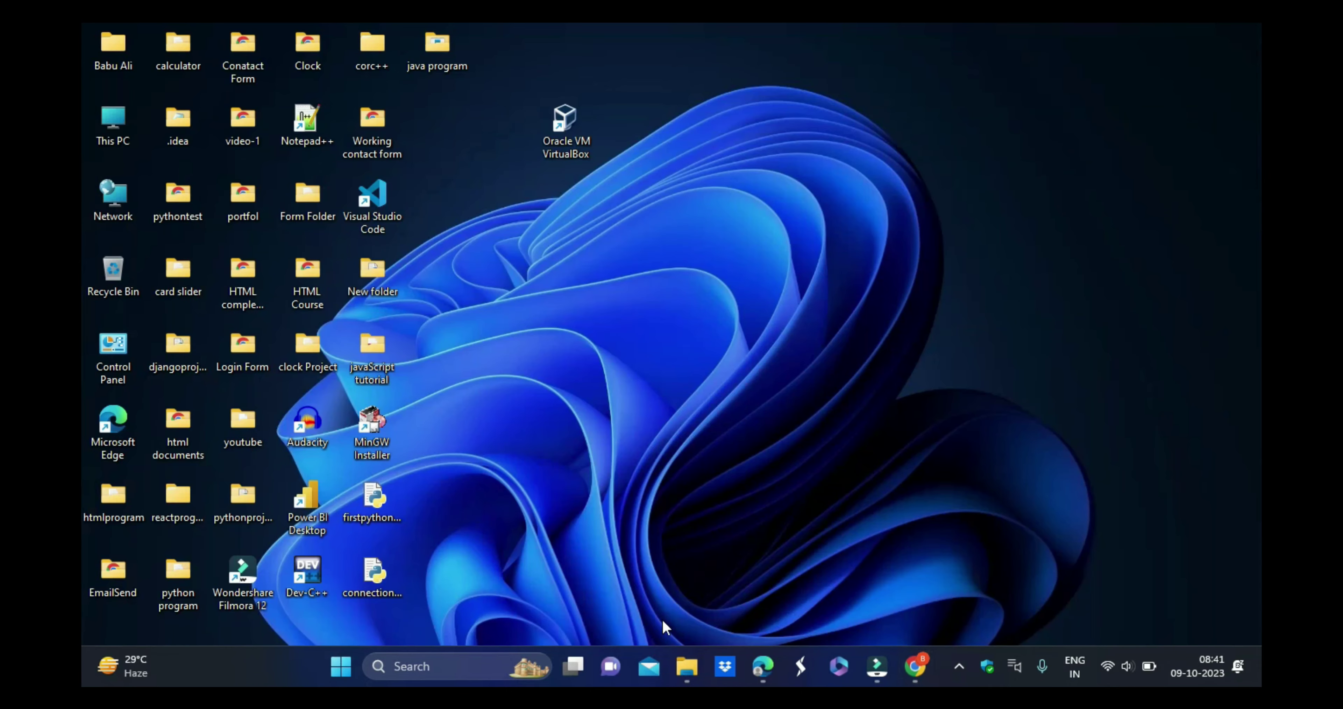
- Run the existing VSCodeUserSetup-x64-1.83.0.exe installer from the Downloads folder in File Explorer
click(687, 666)
click(180, 229)
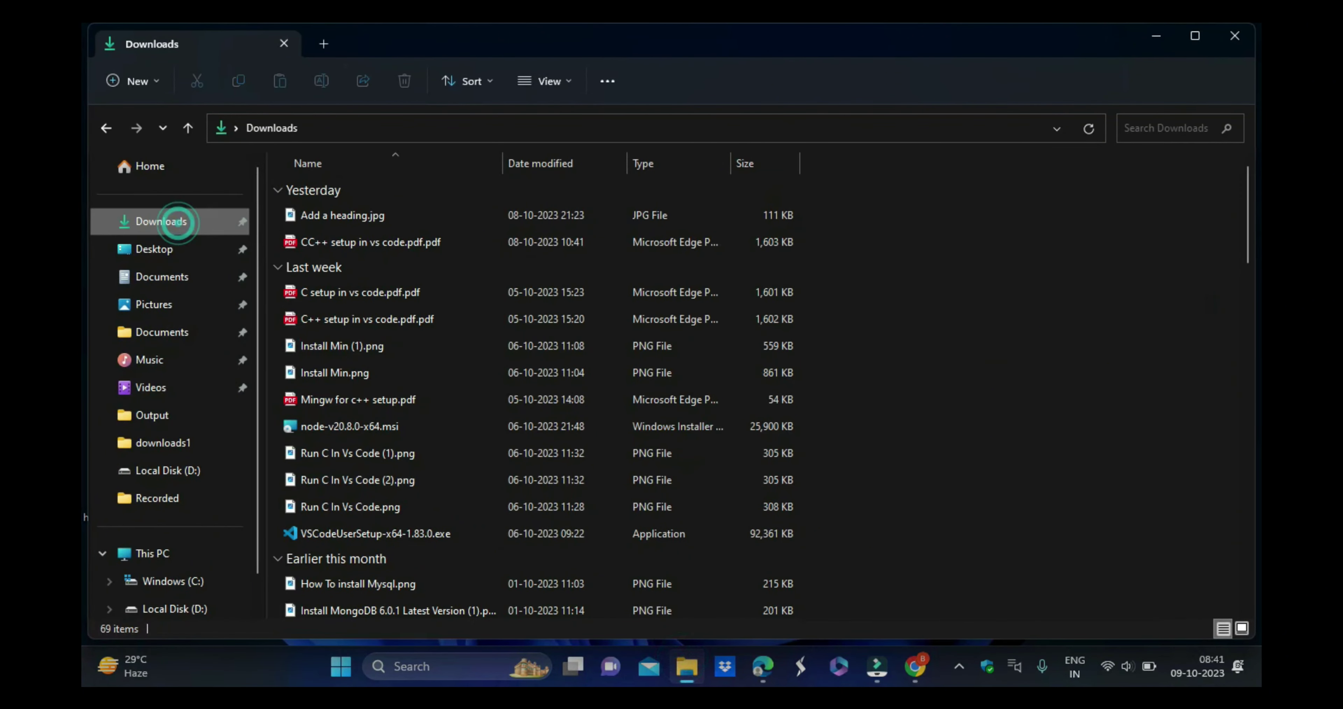
scroll(344, 455, down, 3)
click(342, 388)
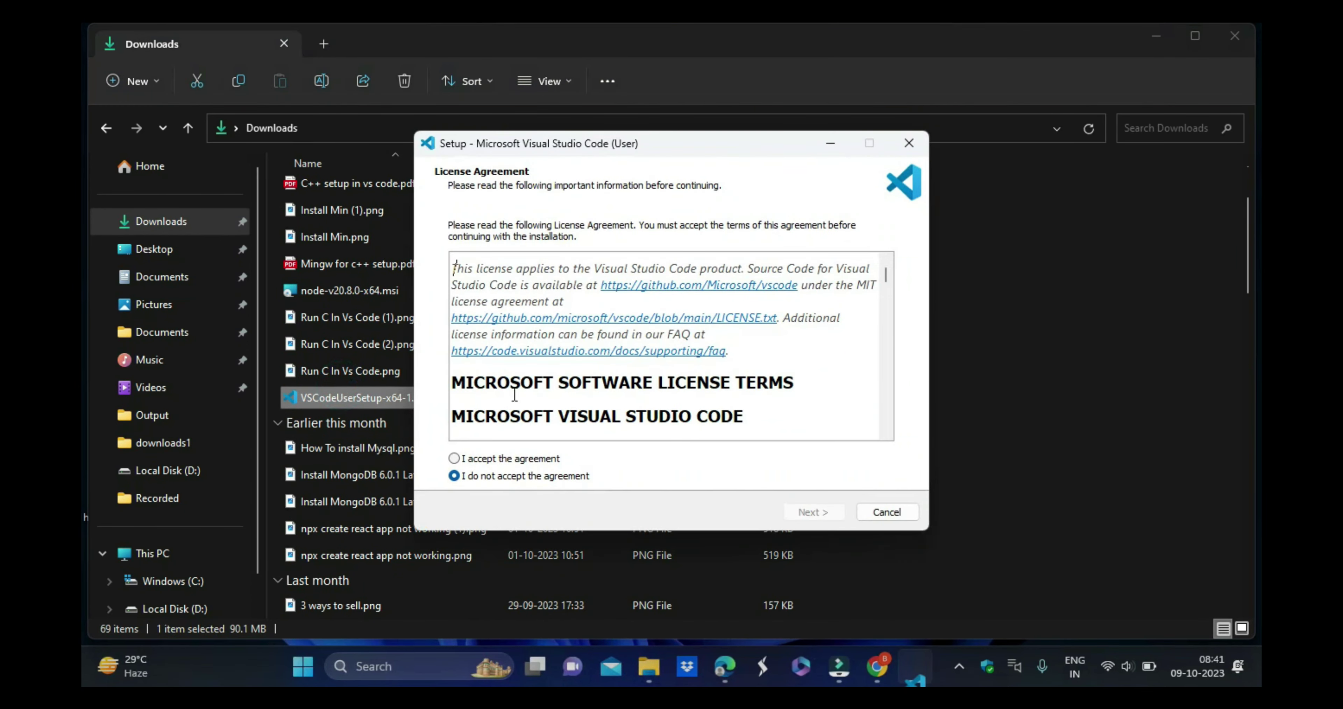
- Accept the Visual Studio Code license agreement and continue to the additional tasks
click(465, 454)
scroll(667, 344, down, 15)
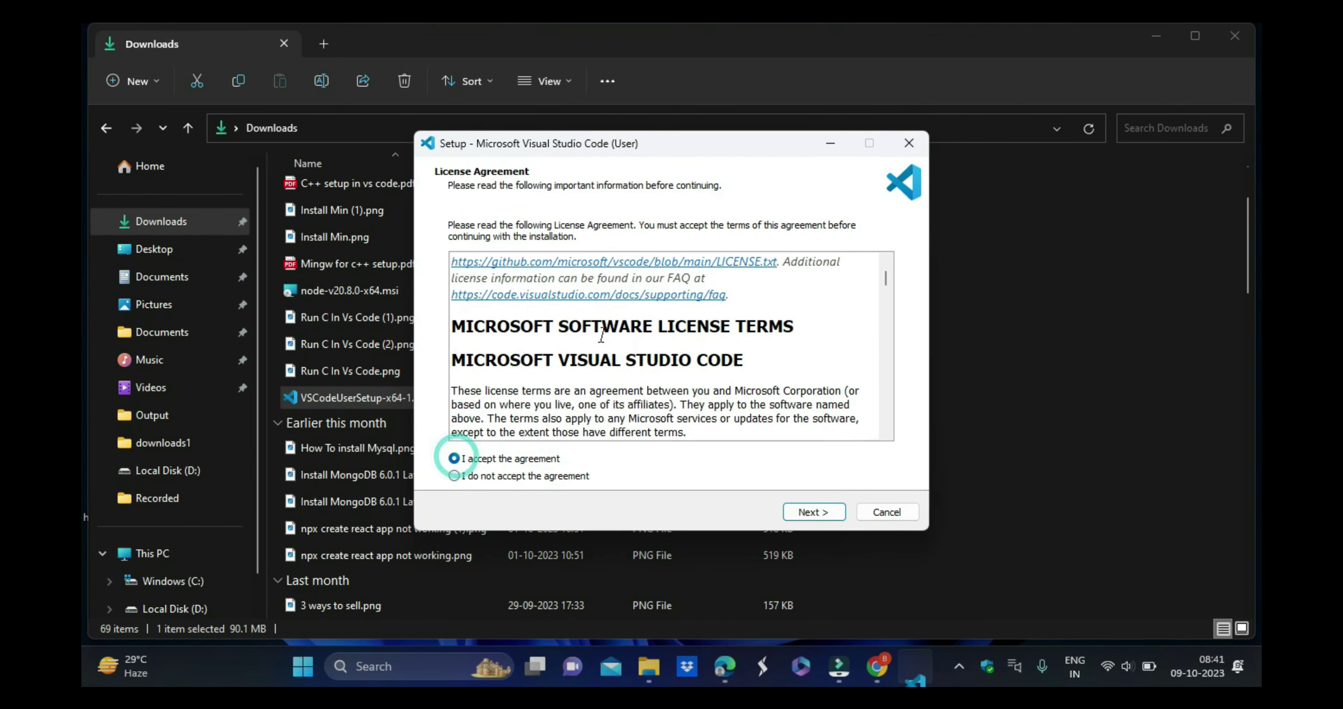
click(827, 512)
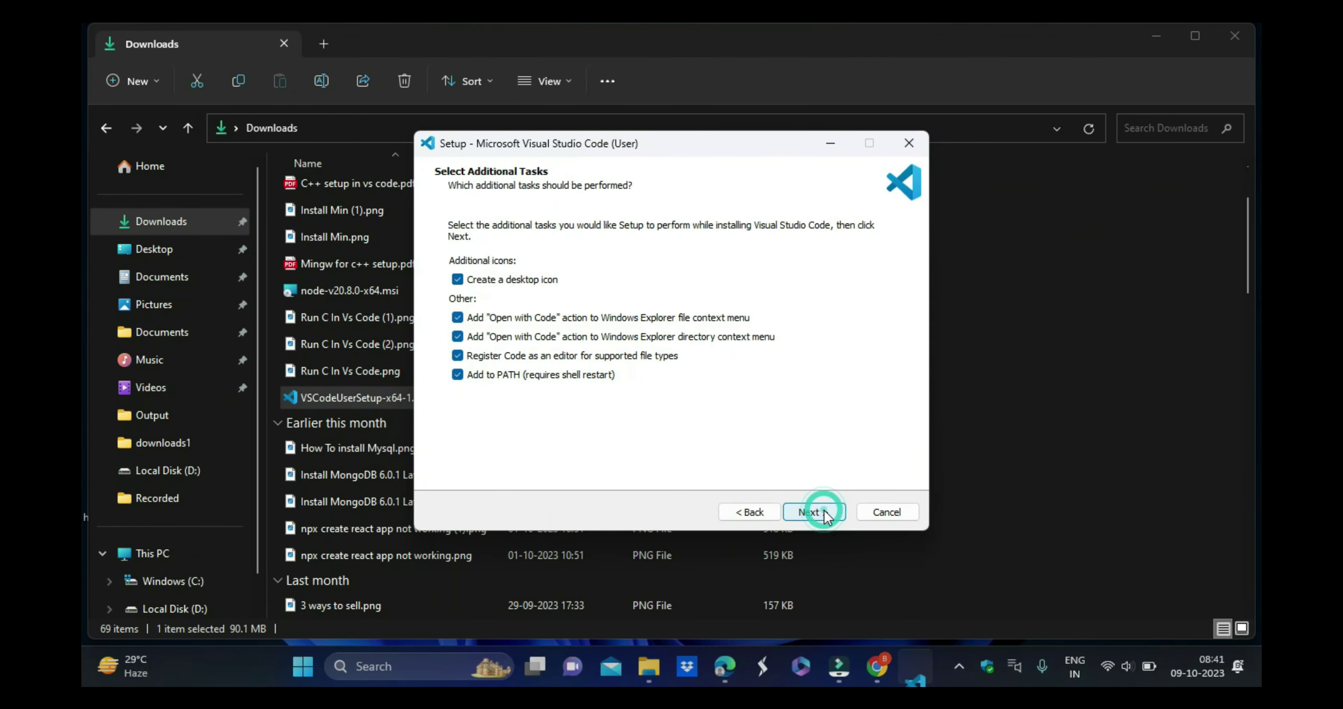
- Install Visual Studio Code with all additional tasks enabled, including the desktop icon, both "Open with Code" actions and Add to PATH
click(457, 335)
click(458, 279)
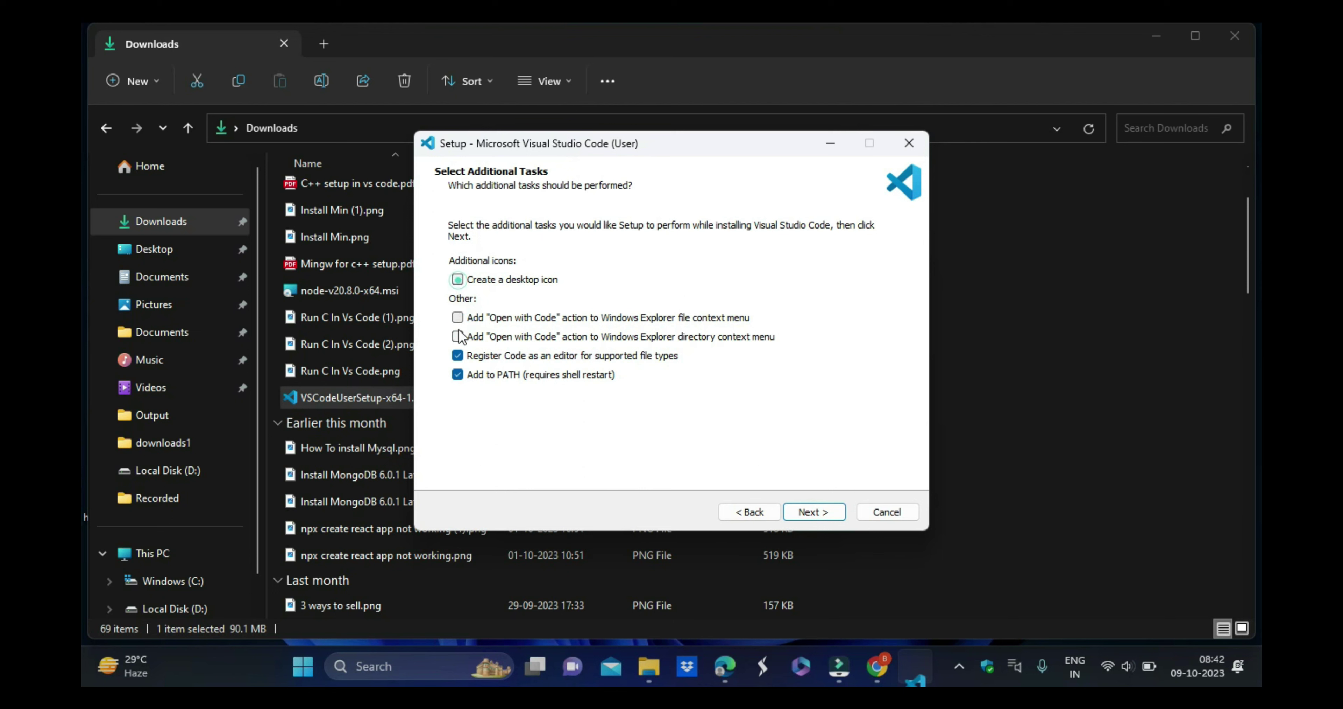
click(457, 336)
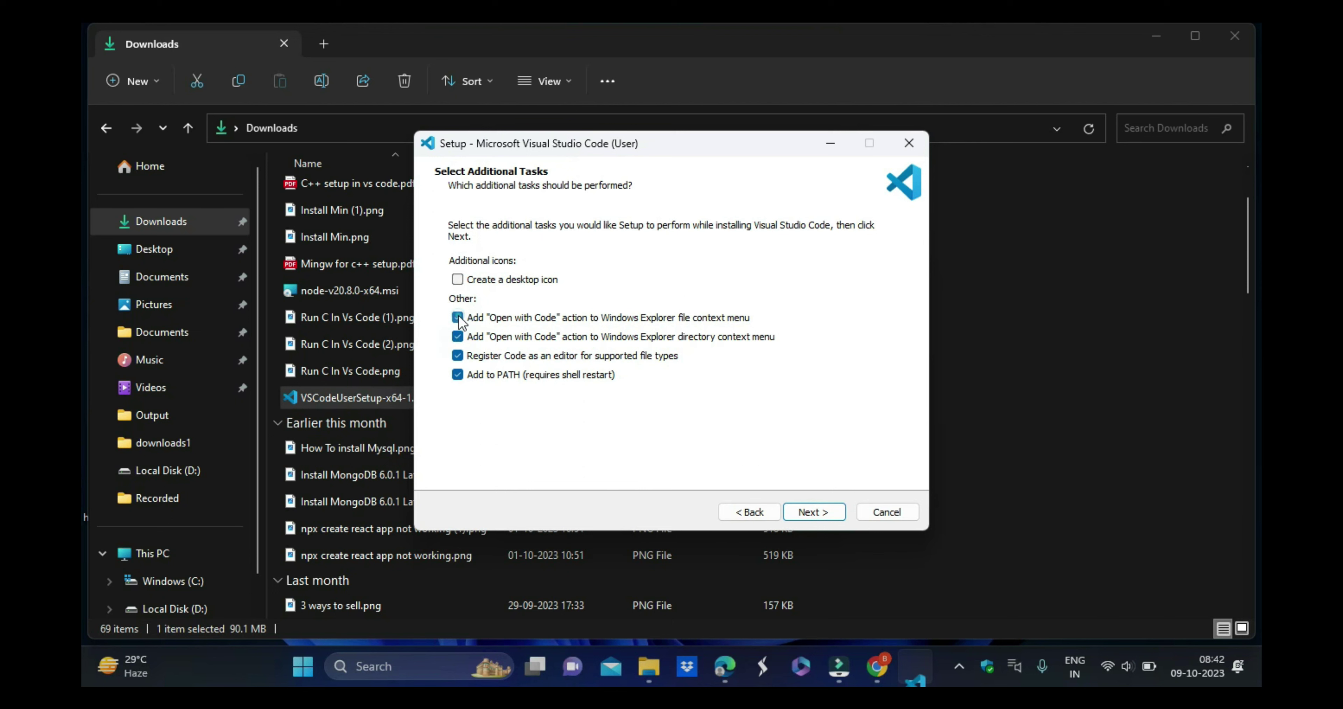
click(458, 280)
click(810, 513)
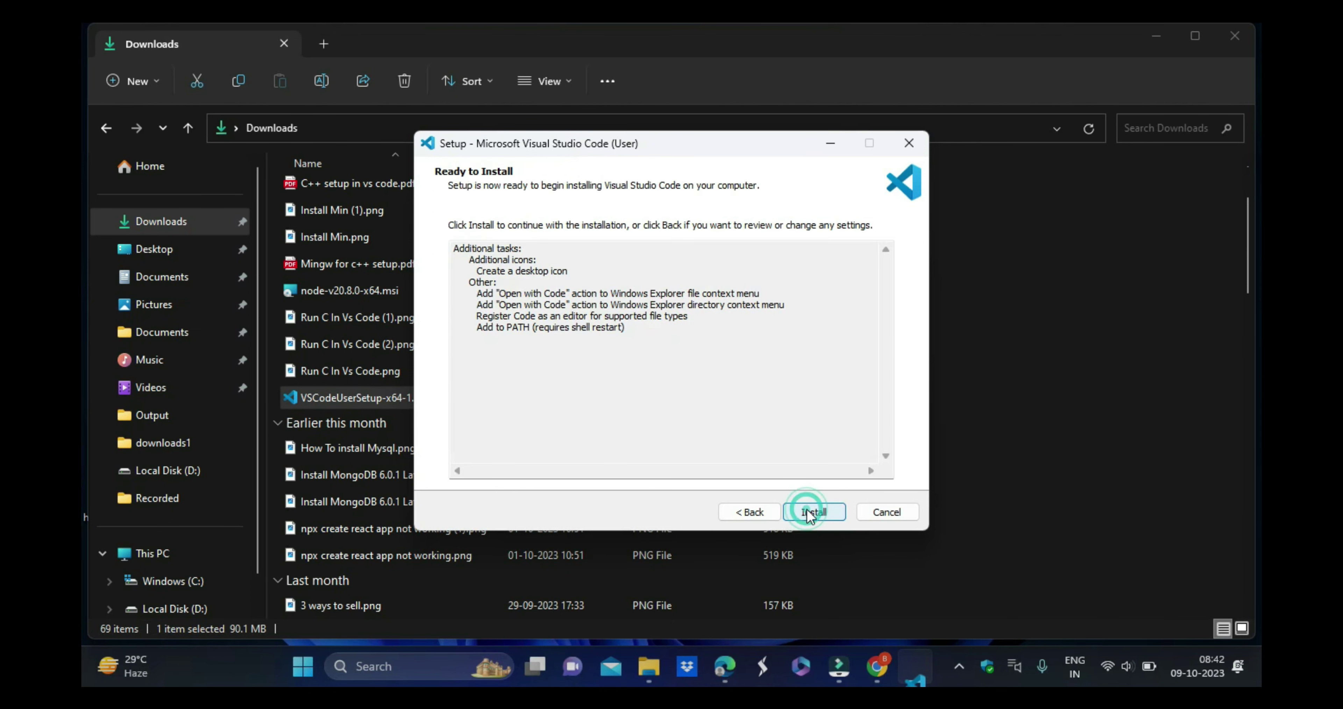
click(818, 510)
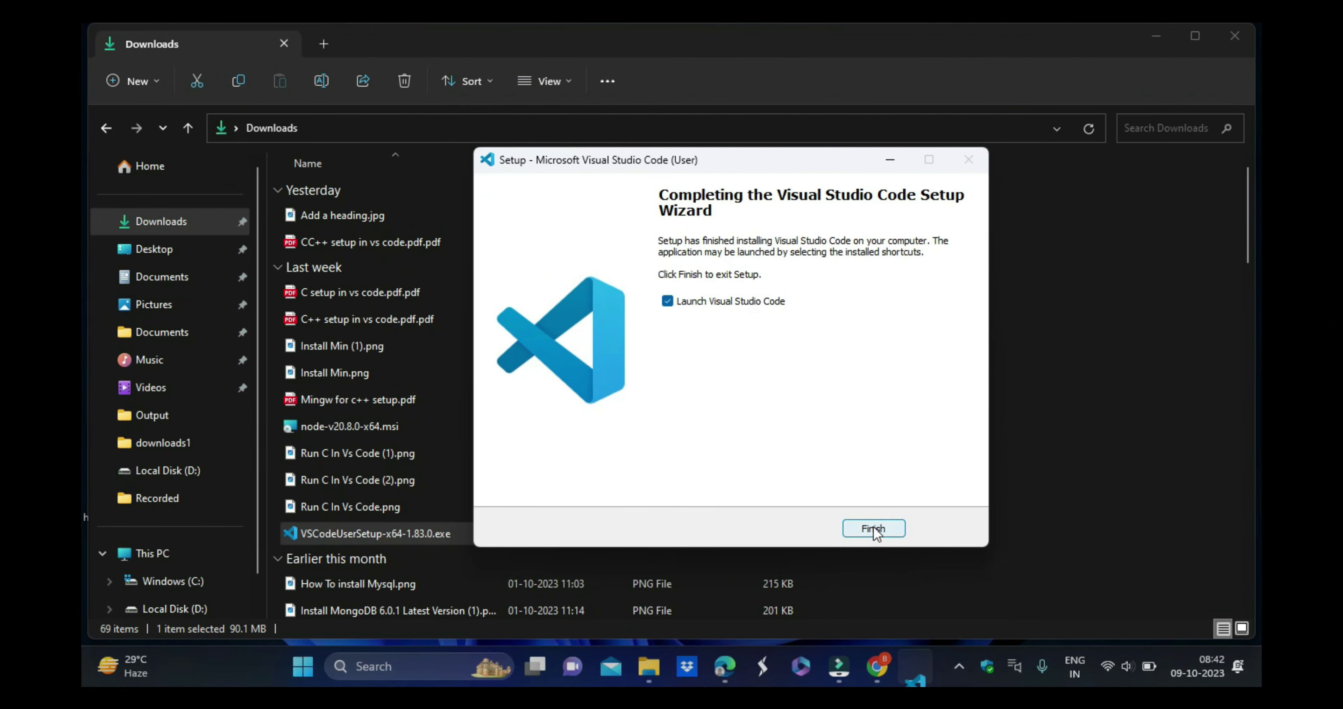
- Finish the setup with Launch Visual Studio Code enabled, and close Visual Studio Code and the Downloads folder window
click(873, 529)
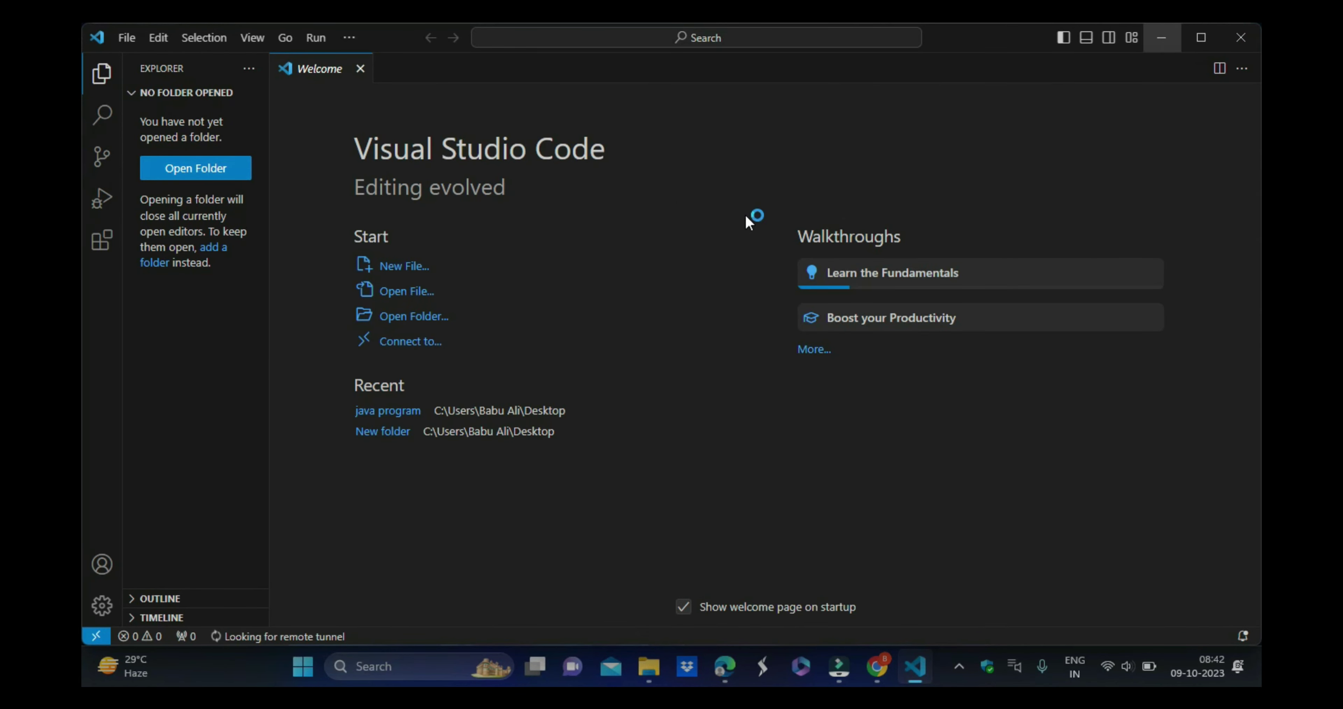
click(1161, 37)
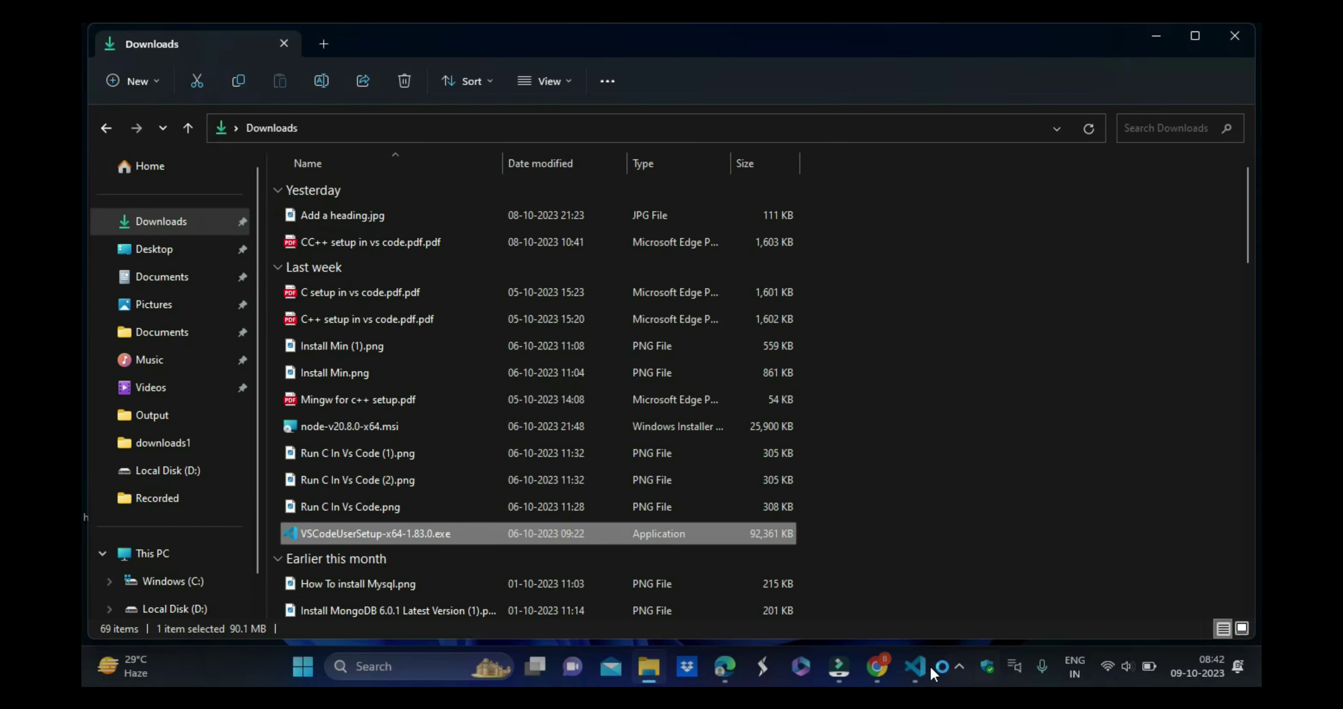
click(920, 667)
click(1235, 35)
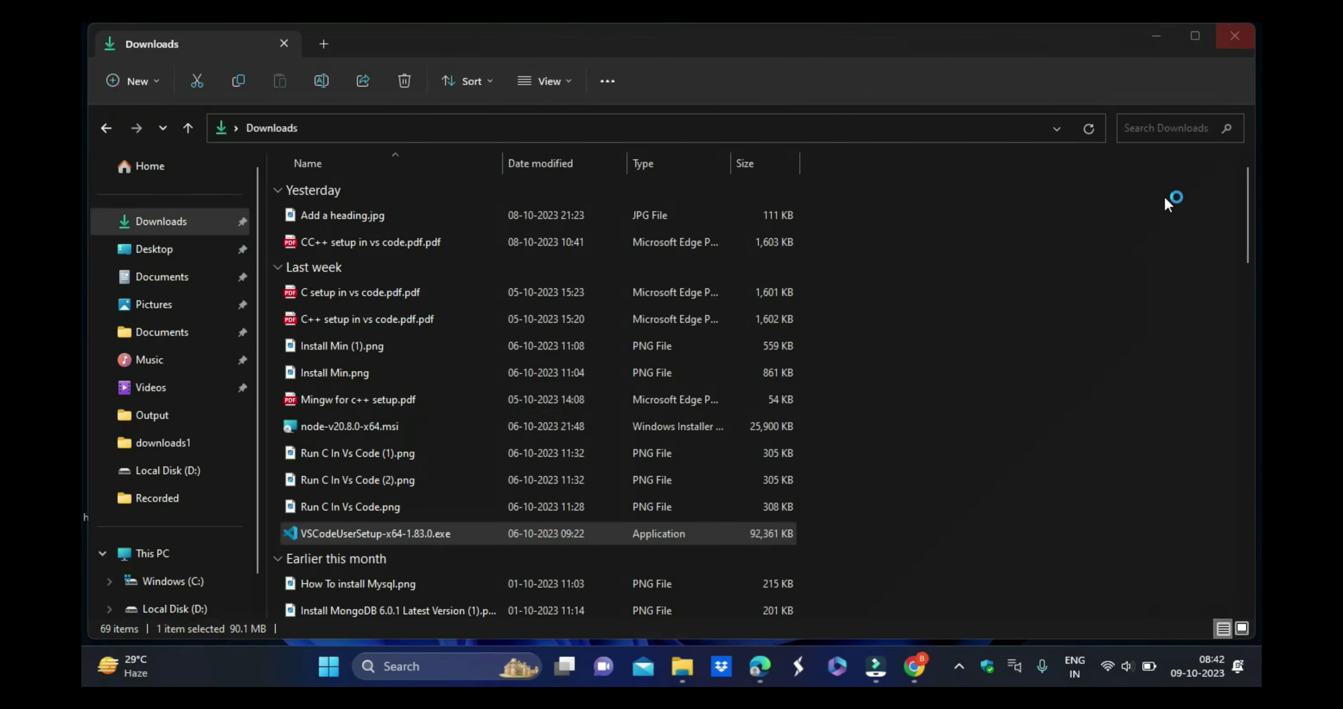
click(1235, 35)
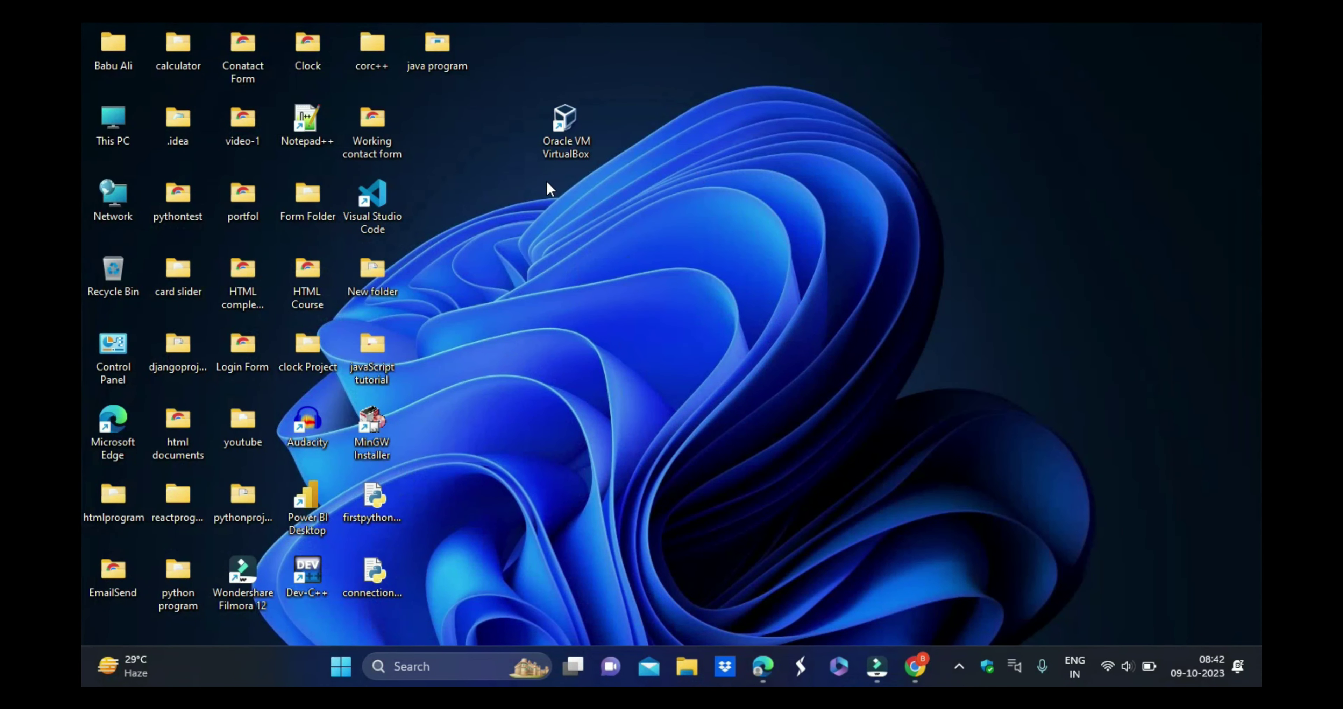